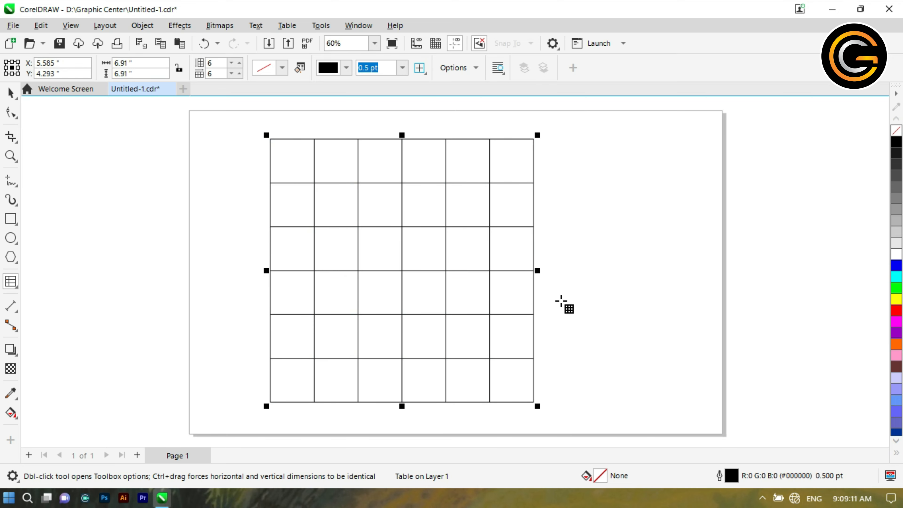
Center the six-by-six table to the page, then deselect it
key("space")
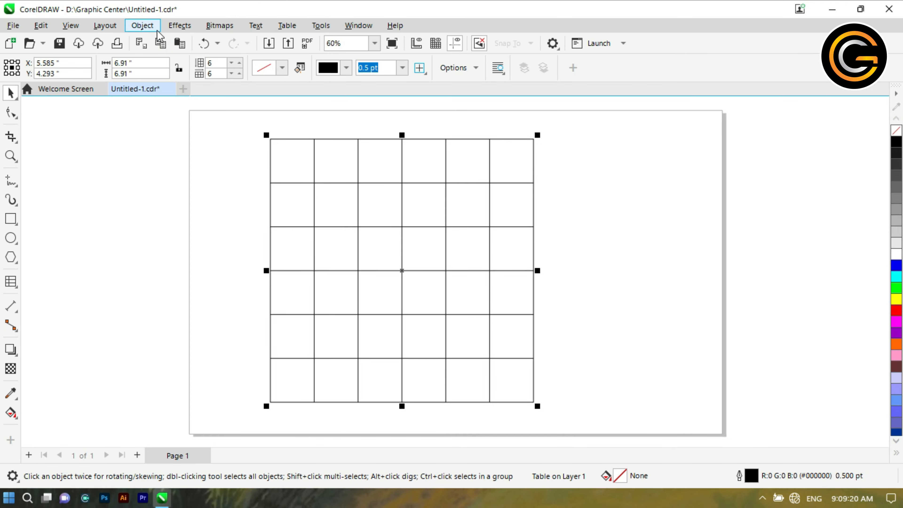
left_click(142, 25)
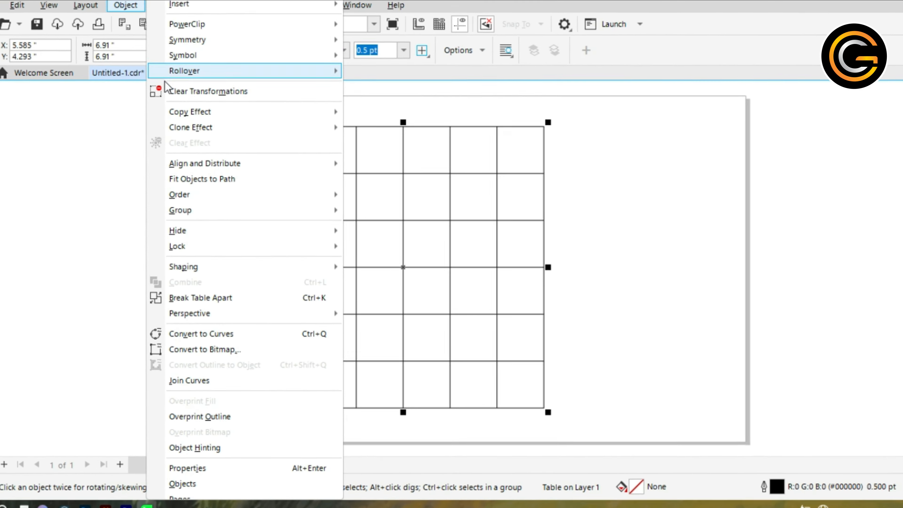
mouse_move(192, 164)
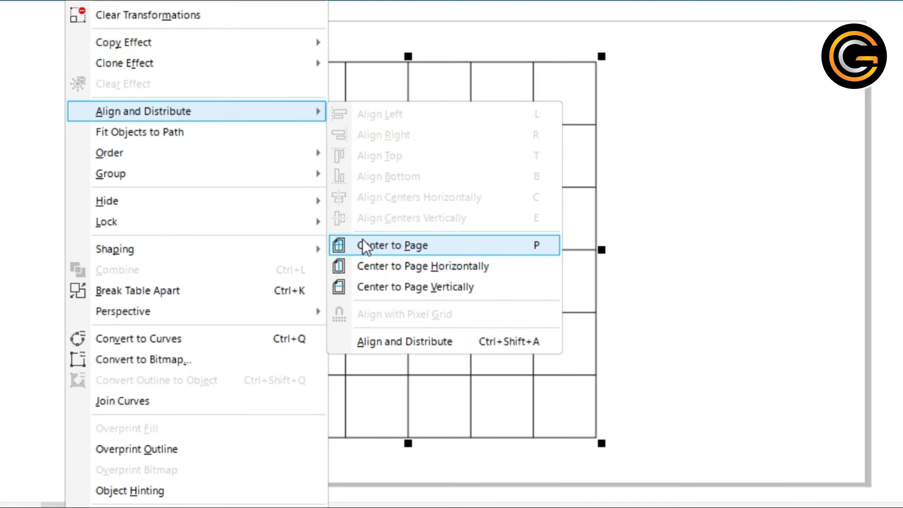
left_click(420, 243)
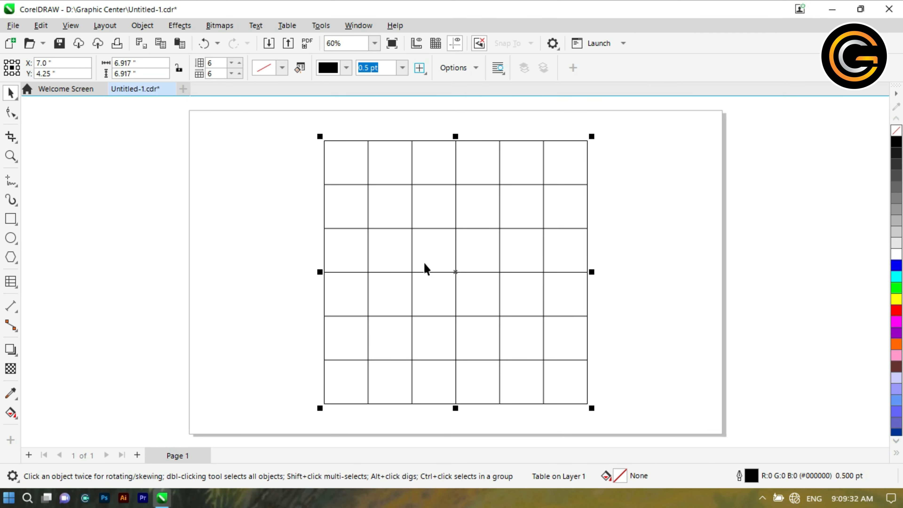
left_click(311, 223)
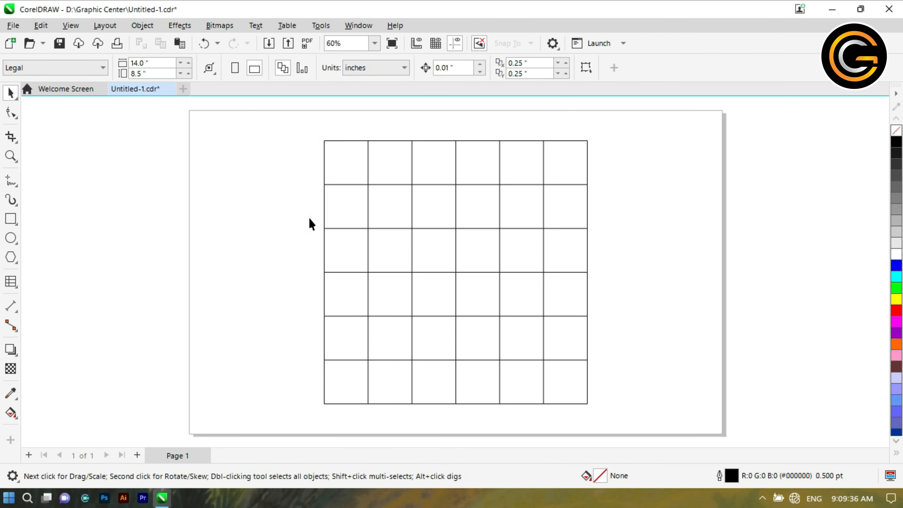
Raise the table's uppermost inner horizontal line slightly with the Shape tool so the first row becomes shorter
left_click(14, 160)
left_click_drag(292, 132, 610, 414)
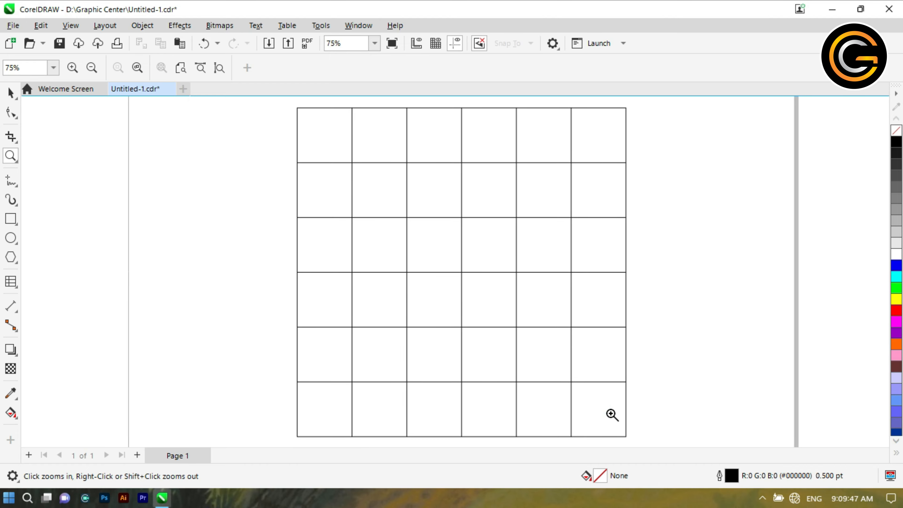
key("space")
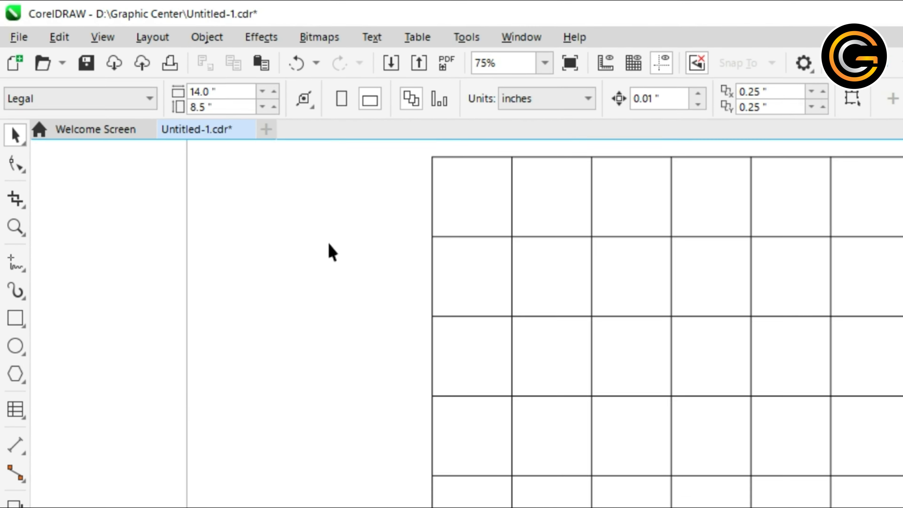
left_click(28, 178)
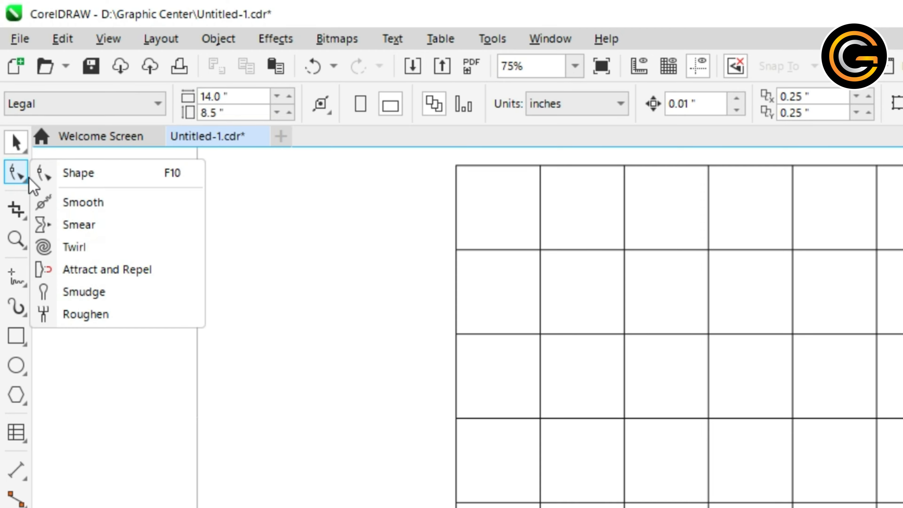
left_click(112, 185)
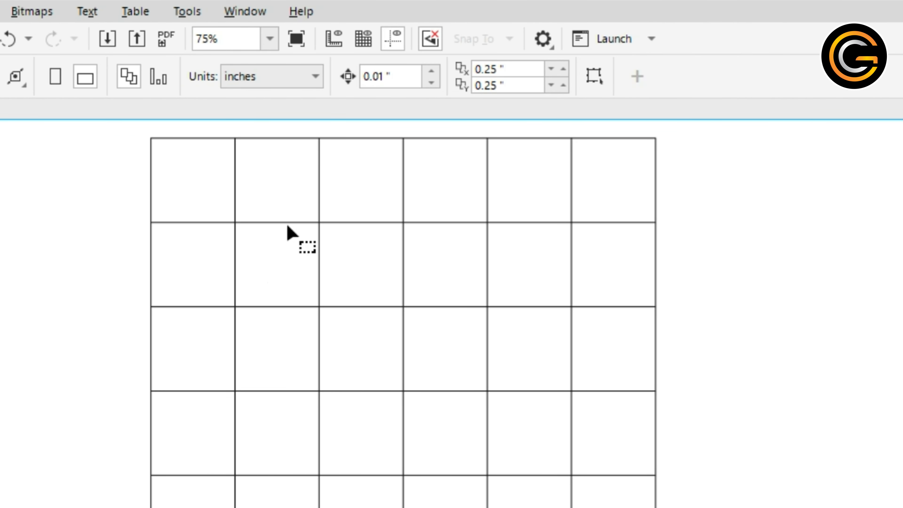
left_click(290, 226)
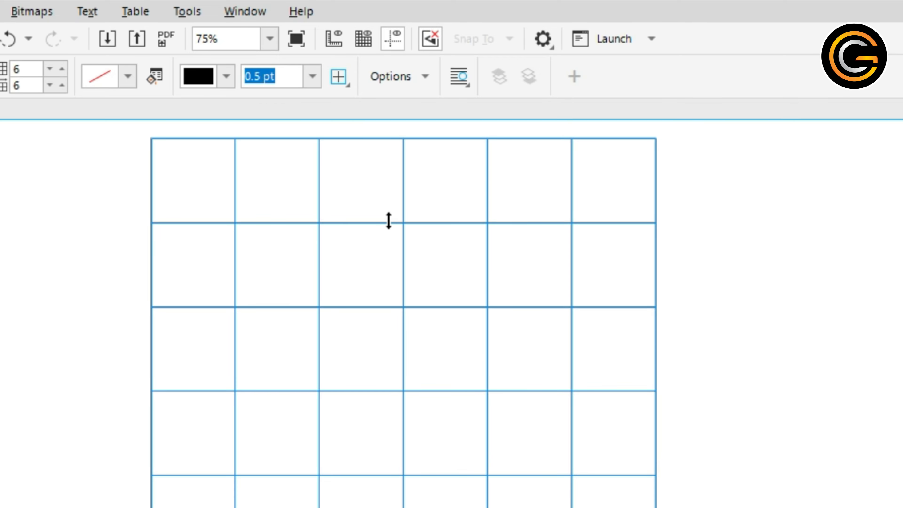
left_click_drag(389, 219, 395, 207)
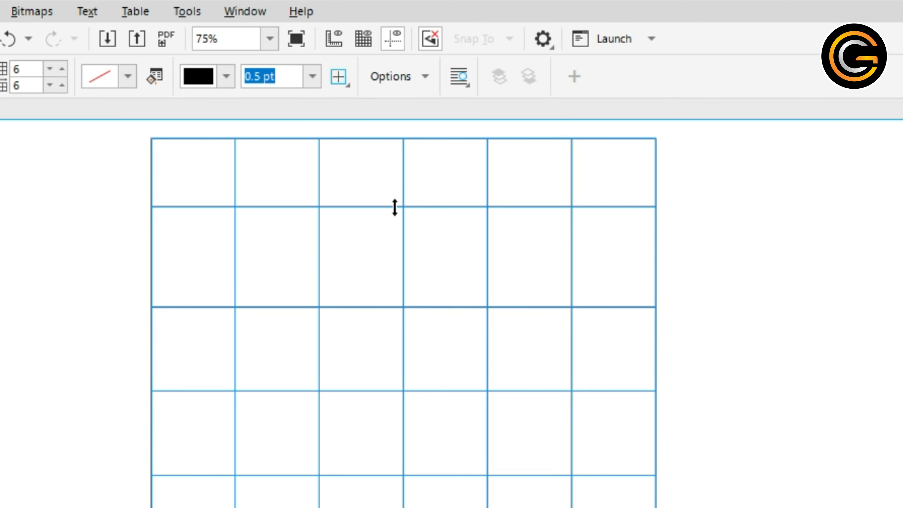
Split the second cell of the table's first row vertically into 2 columns
left_click(276, 171)
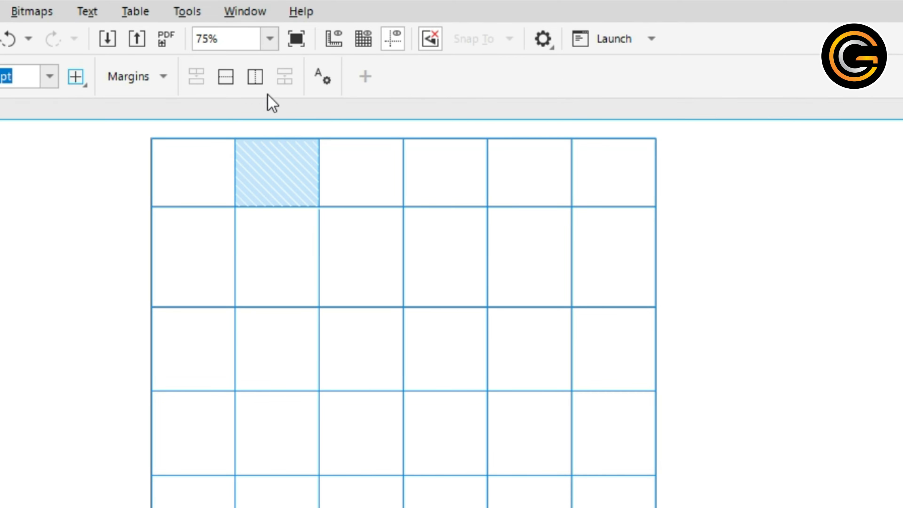
left_click(265, 86)
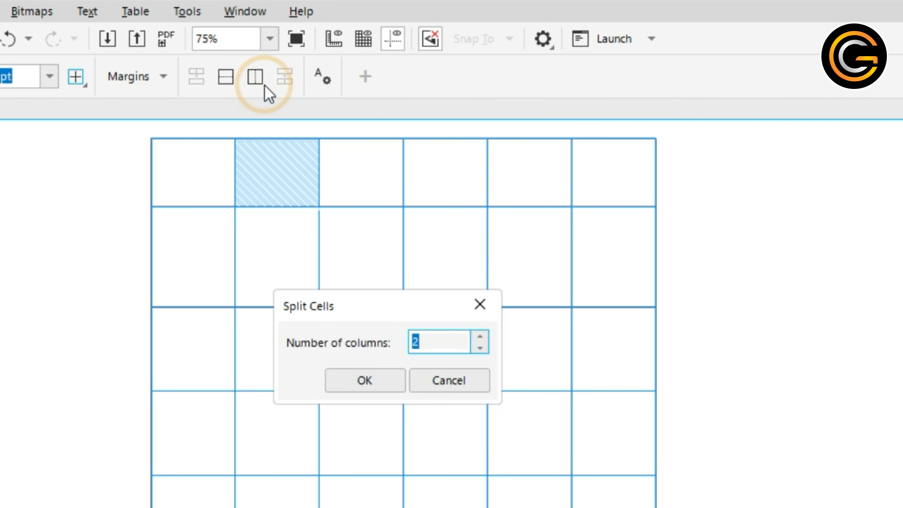
left_click_drag(352, 297, 424, 149)
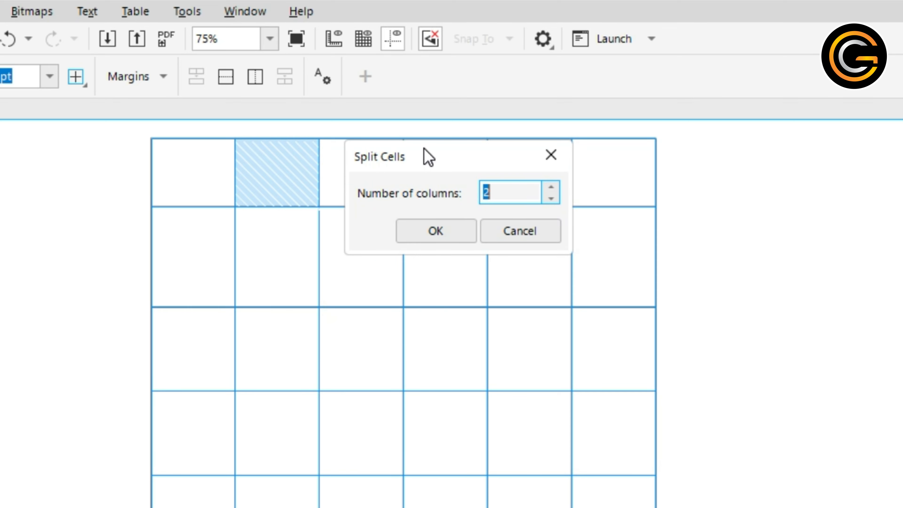
left_click(500, 187)
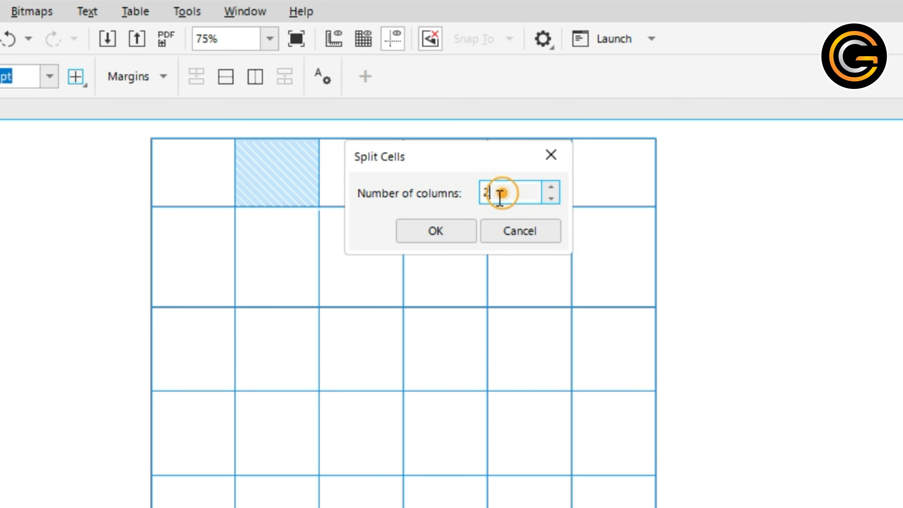
left_click(437, 232)
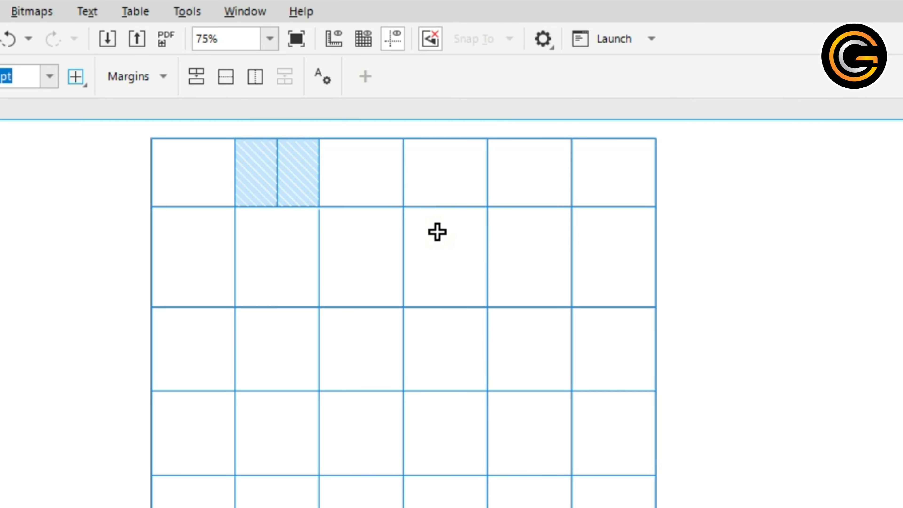
Split the fifth cell of the table's first row vertically into 2 columns
left_click(514, 178)
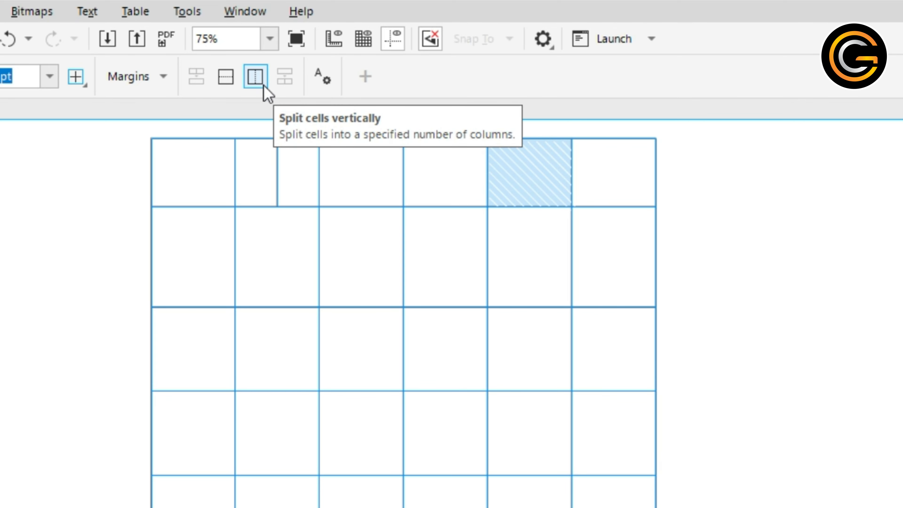
left_click(255, 77)
left_click_drag(348, 301, 326, 236)
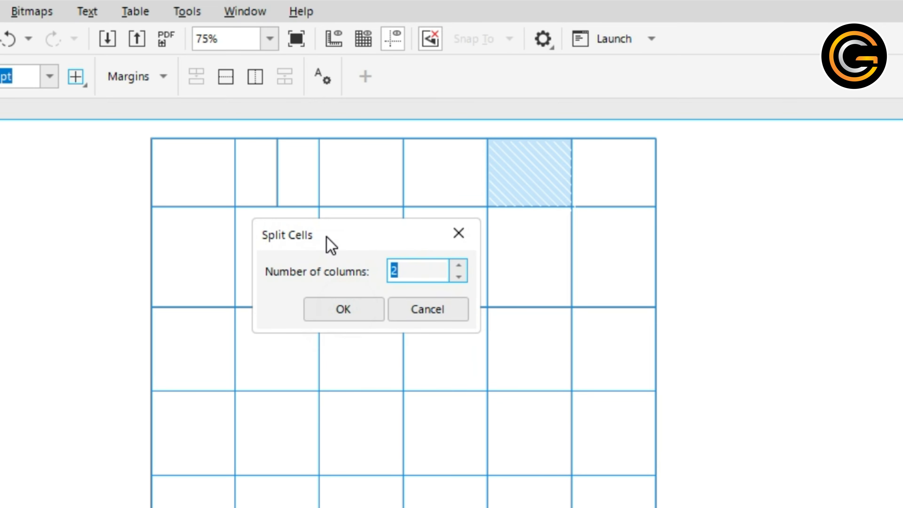
left_click_drag(420, 271, 393, 271)
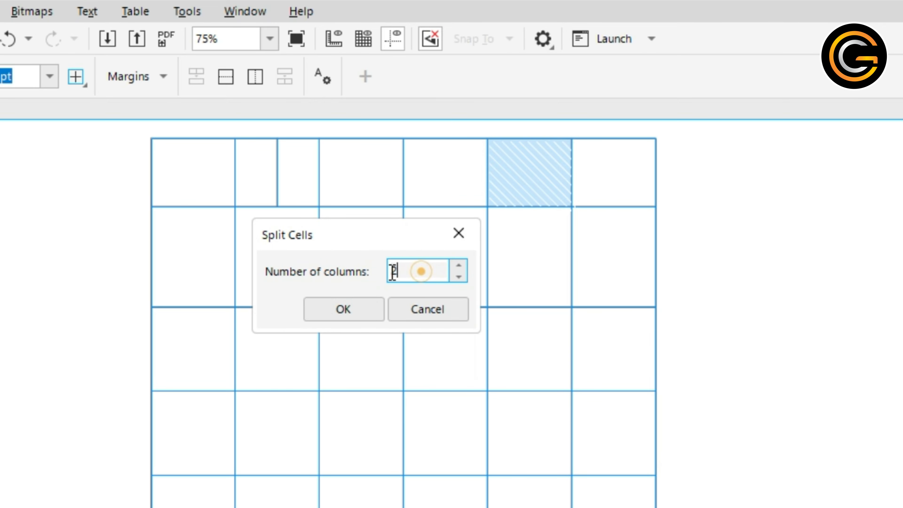
left_click(416, 271)
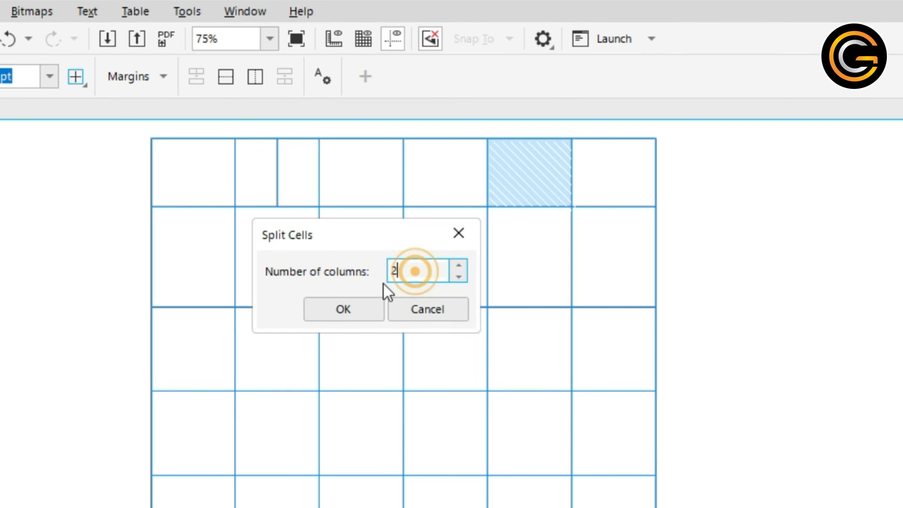
left_click(344, 309)
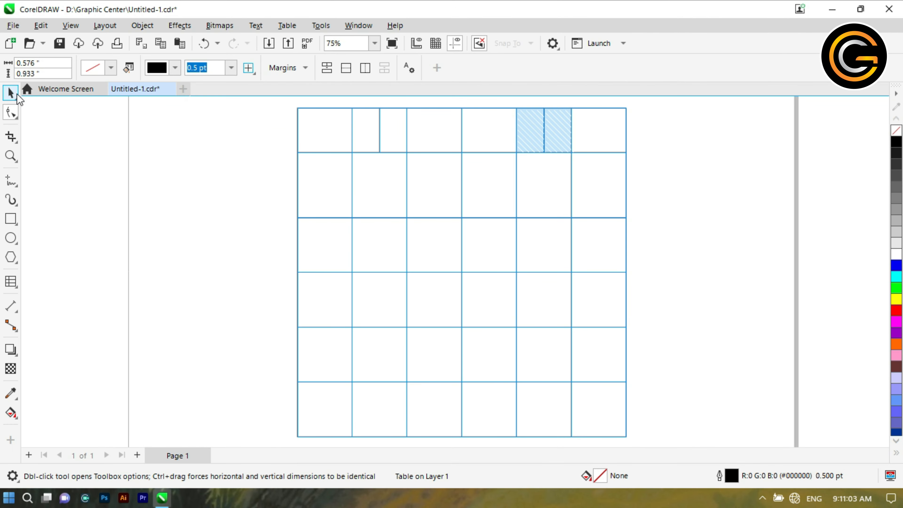
Apply a uniform transparency of 50 to the whole table and deselect it
left_click(17, 95)
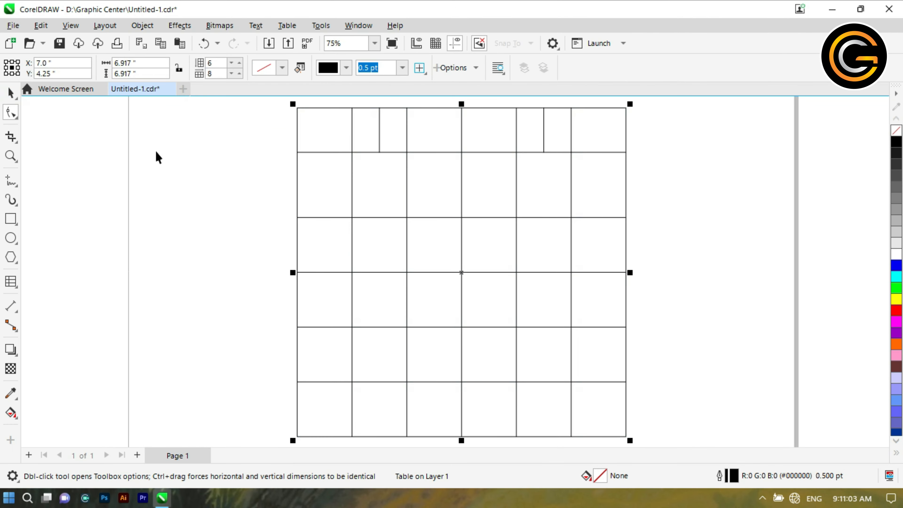
left_click(11, 368)
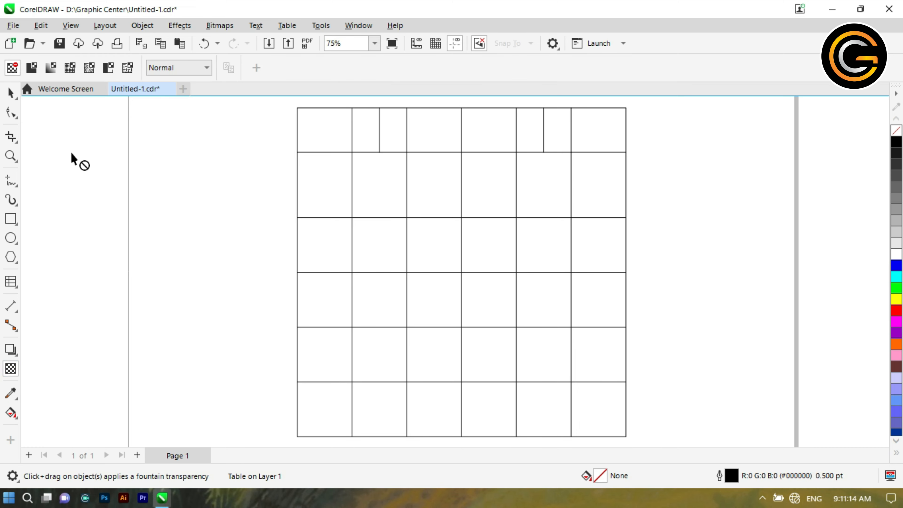
left_click(38, 70)
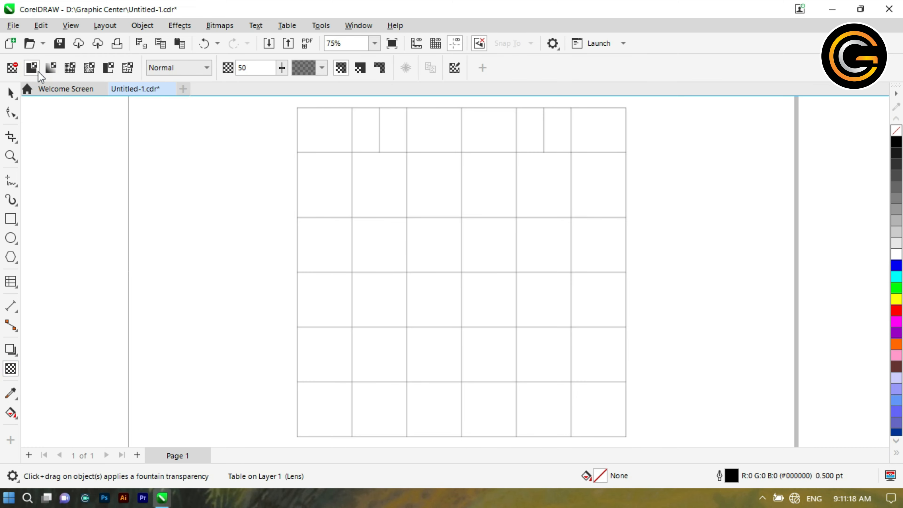
left_click(11, 93)
left_click(181, 197)
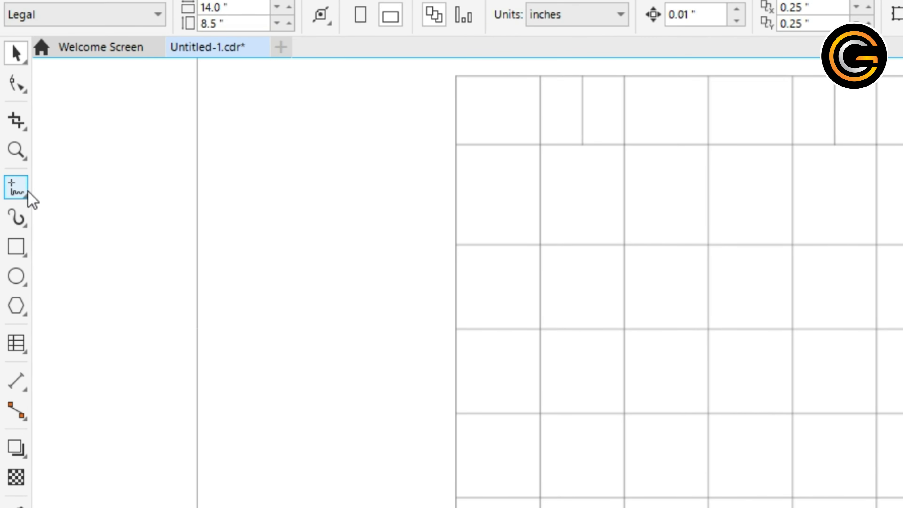
Activate the Pen tool and turn on snapping to objects
left_click(27, 193)
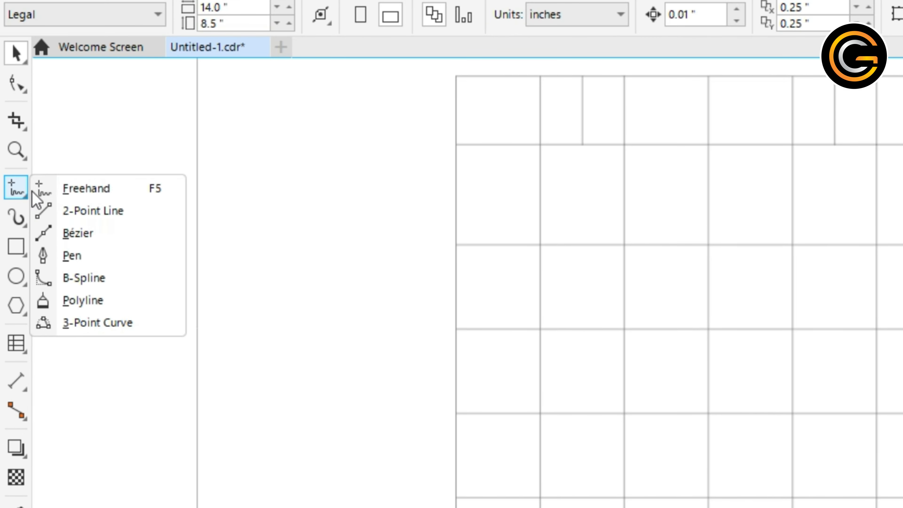
left_click(106, 256)
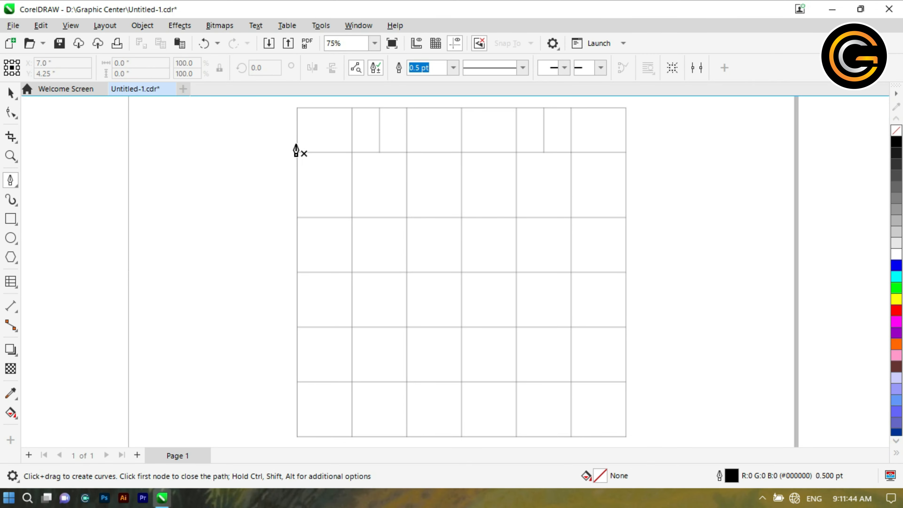
left_click(502, 44)
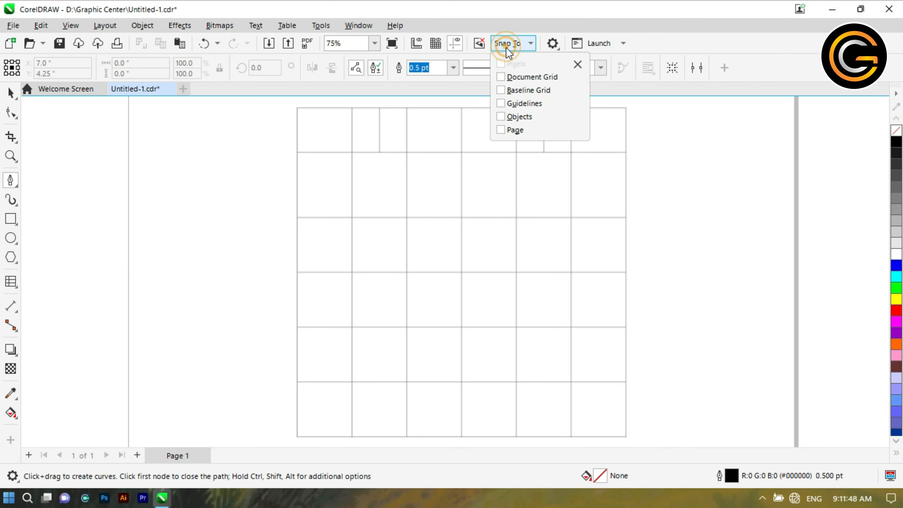
left_click(500, 117)
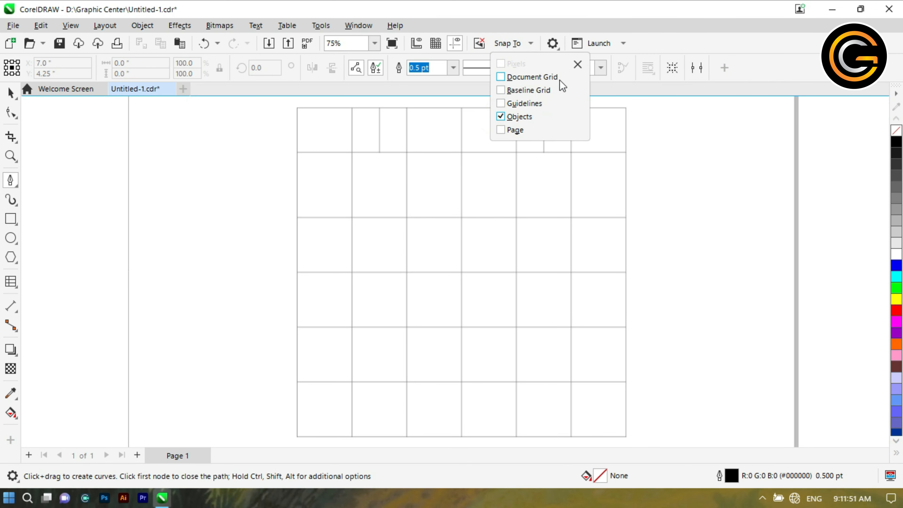
left_click(577, 65)
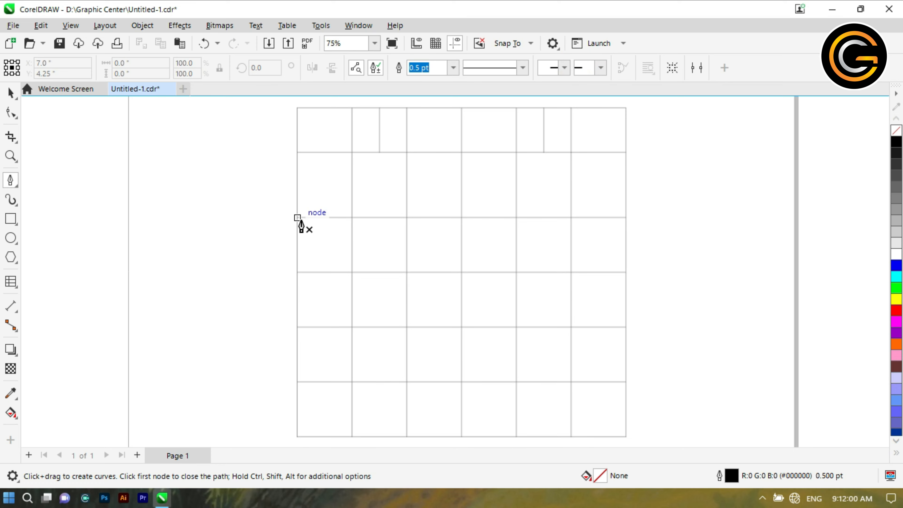
Draw a closed five-cornered diamond outline, 2 pt thick and about 6.91 by 4.83 inches, snapping its corners to the table's grid nodes
left_click(298, 217)
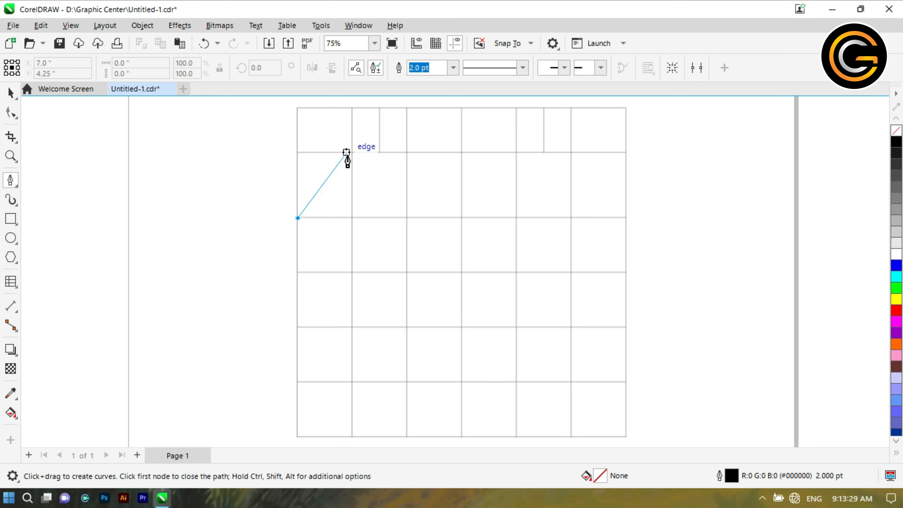
double_click(379, 153)
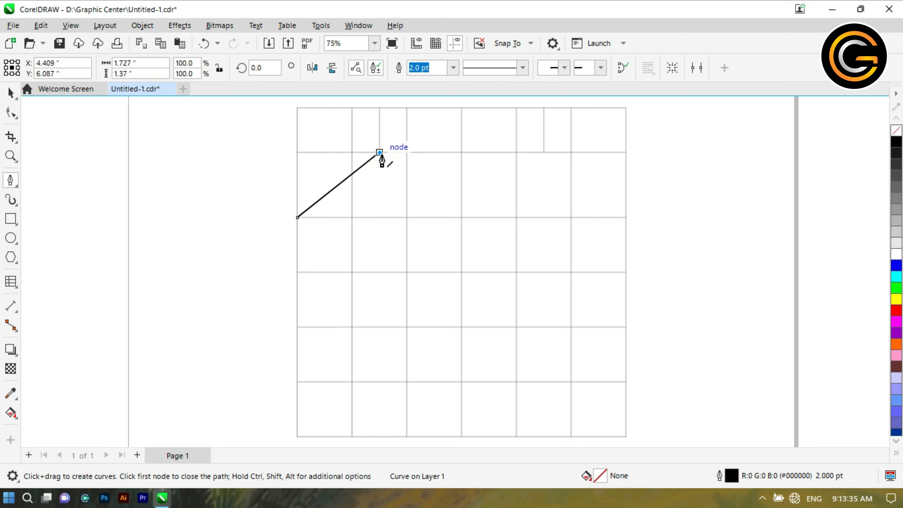
left_click(544, 153)
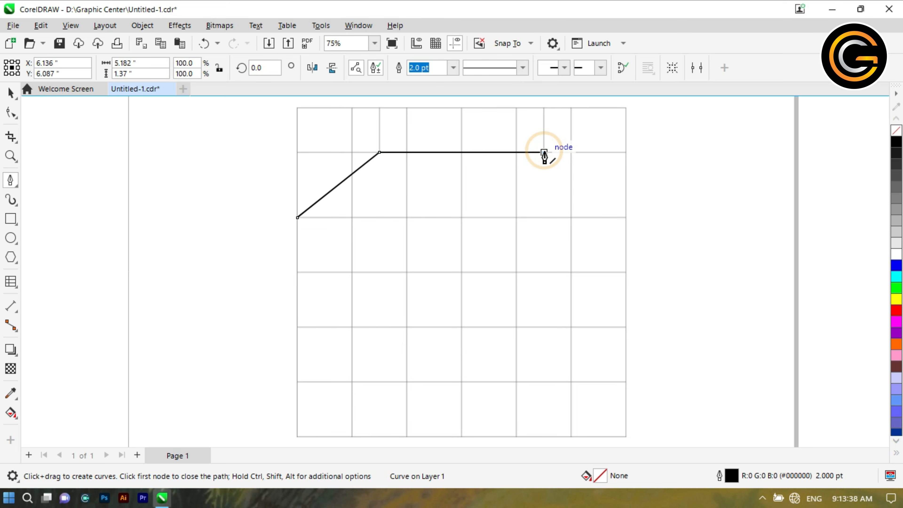
left_click(627, 218)
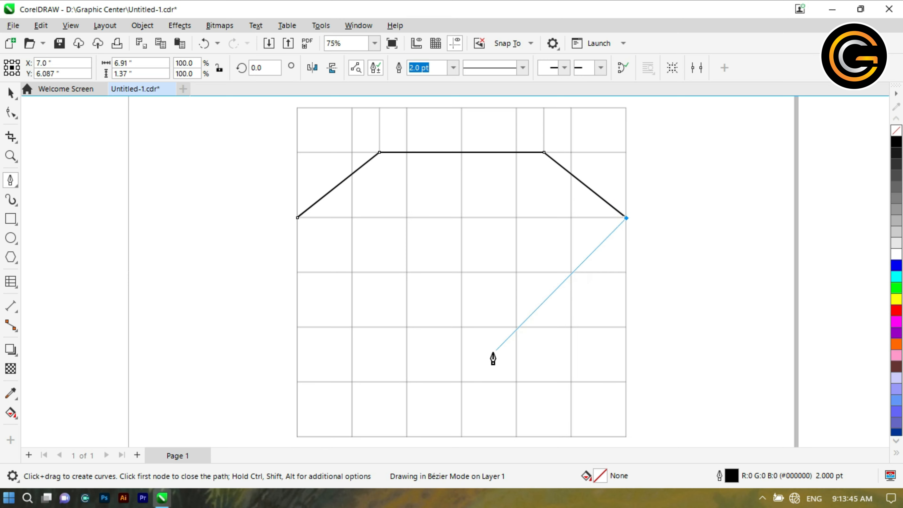
left_click(462, 382)
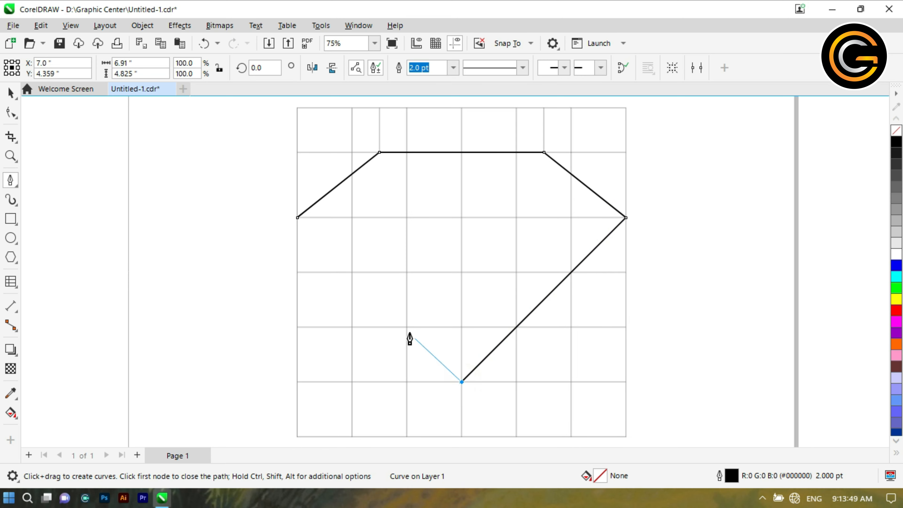
left_click(297, 218)
Draw a horizontal line across the diamond between its two widest corners and finish the path
left_click(297, 218)
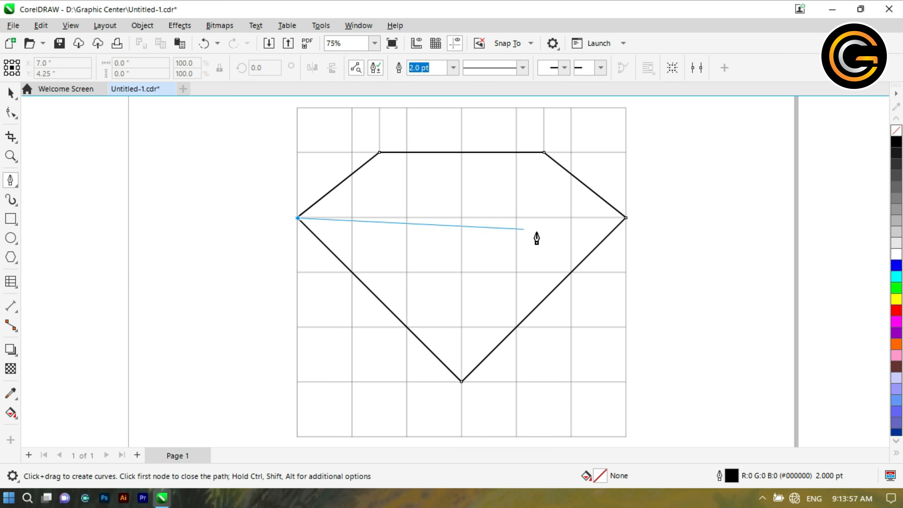
left_click(626, 218)
key("Return")
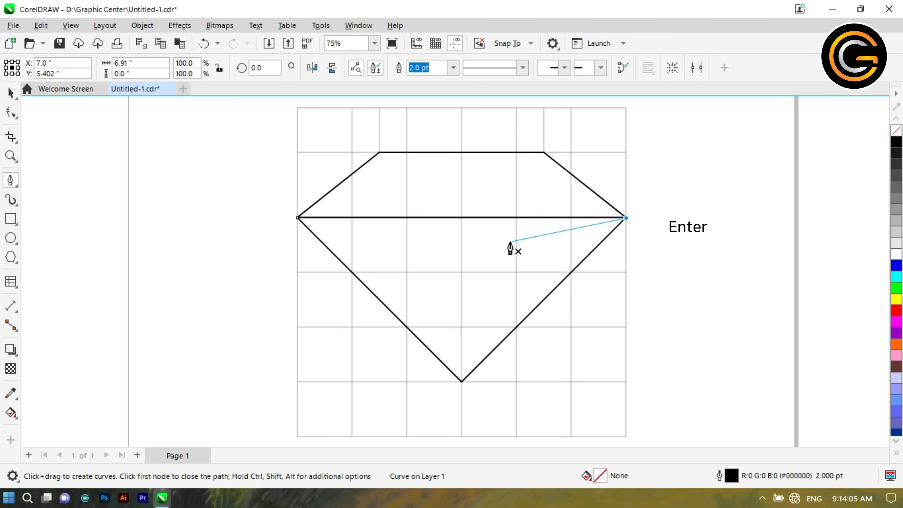
key("Return")
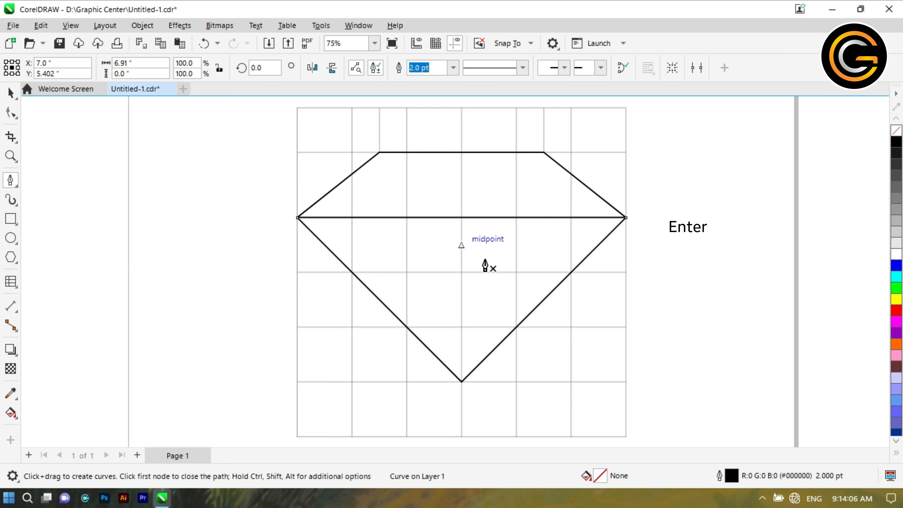
Draw a closed kite inside the diamond from the top edge's midpoint through two grid nodes on the horizontal line and the bottom tip
left_click(462, 153)
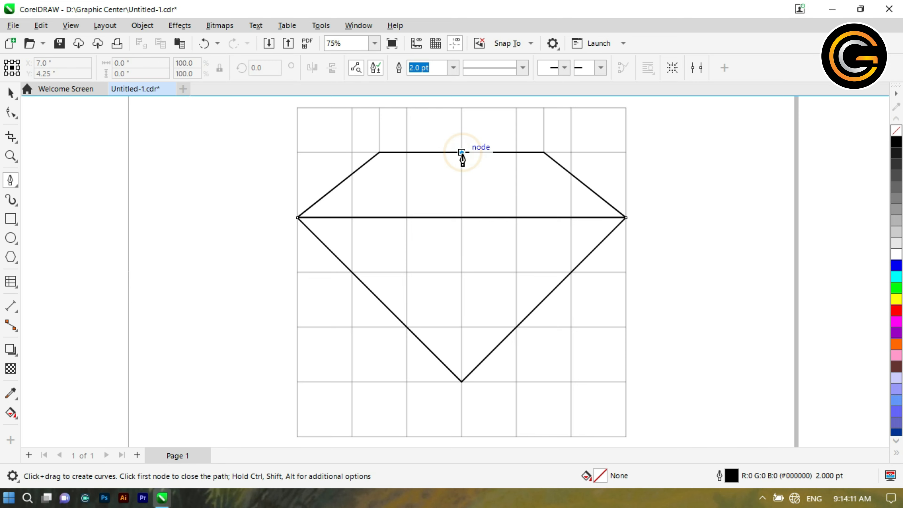
left_click(407, 217)
double_click(461, 381)
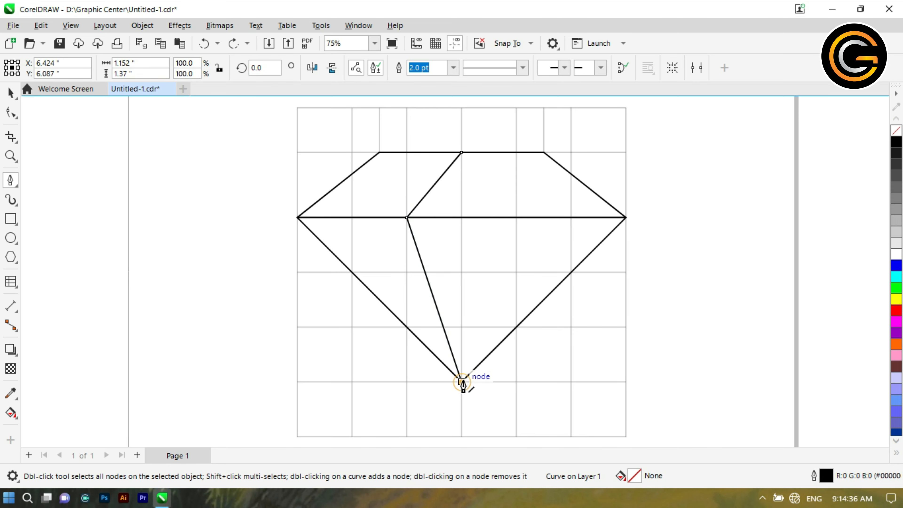
left_click(461, 382)
double_click(516, 217)
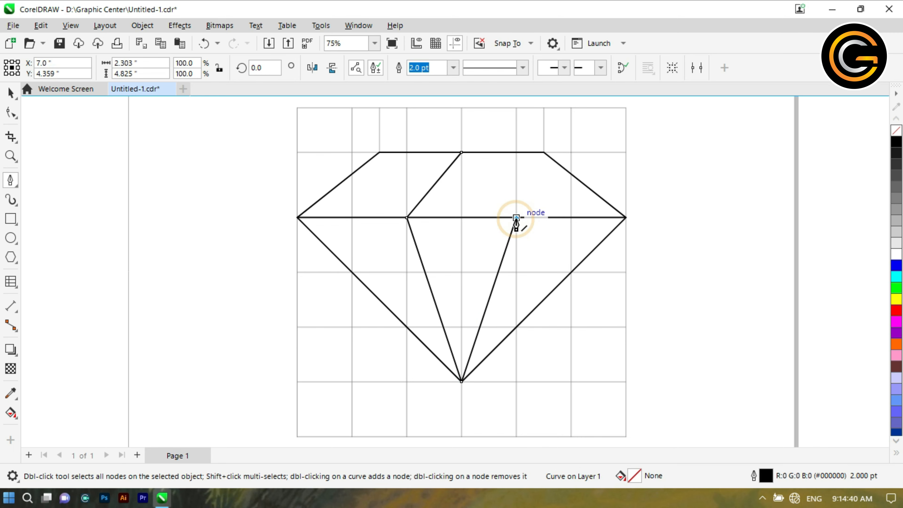
left_click(516, 217)
double_click(462, 152)
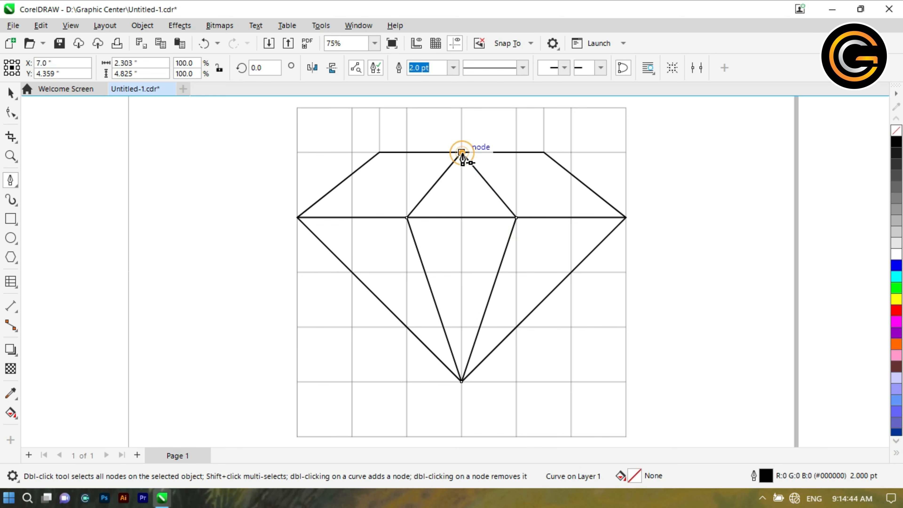
Draw two separate lines joining the diamond's upper corners to the kite's side corners on the horizontal line
left_click(380, 152)
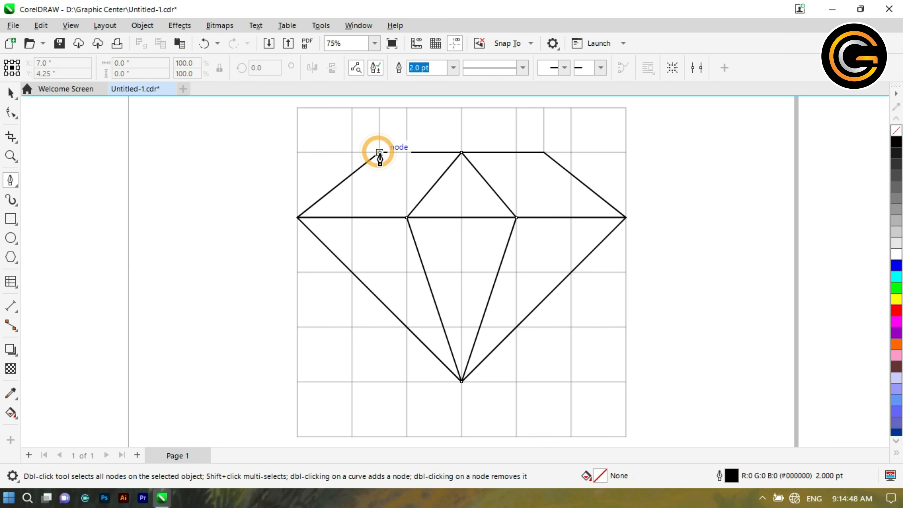
left_click(407, 218)
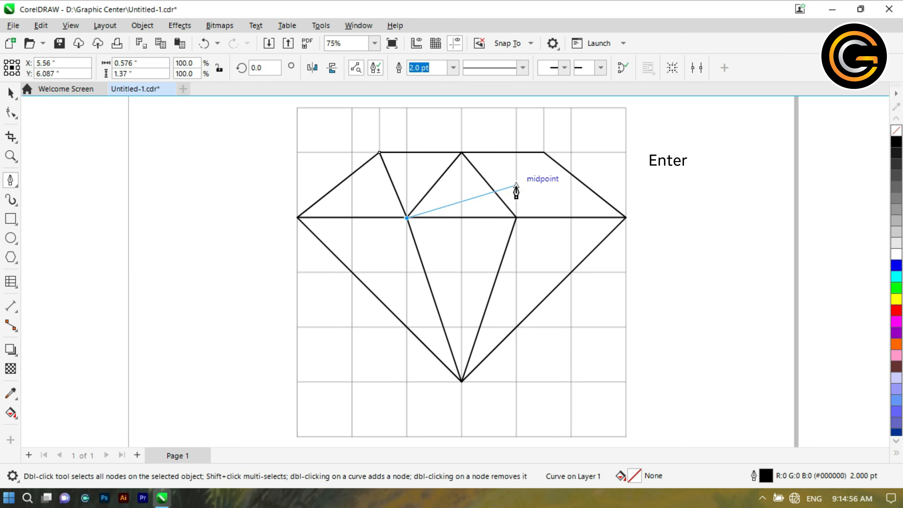
left_click(544, 153)
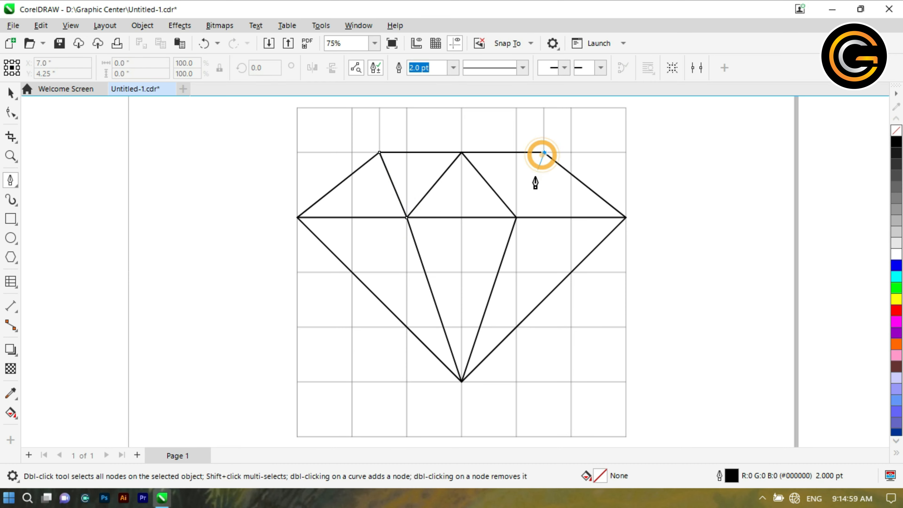
left_click(516, 218)
key("Return")
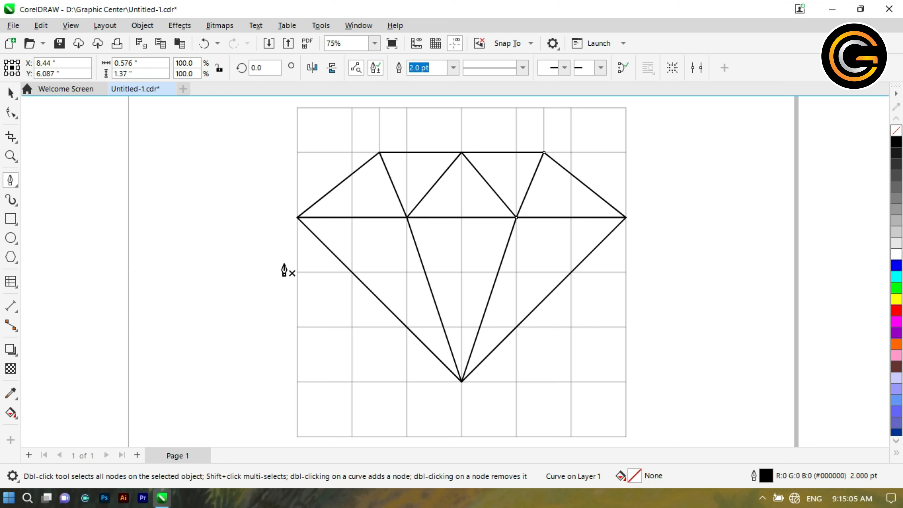
Delete the guide table behind the diamond
key("space")
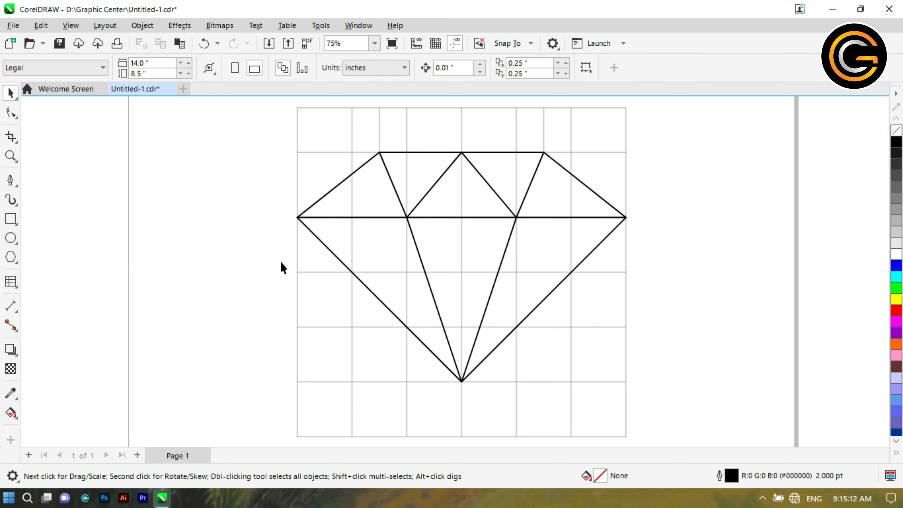
left_click(319, 109)
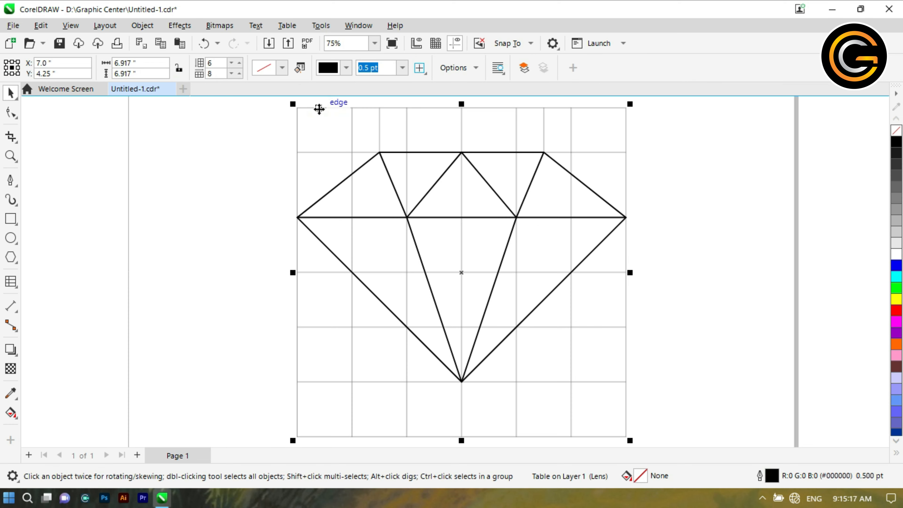
right_click(319, 109)
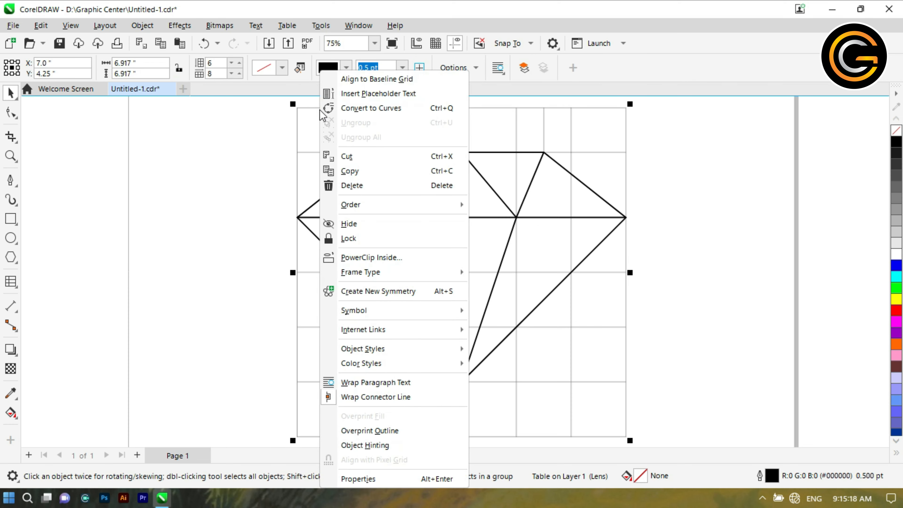
left_click(366, 185)
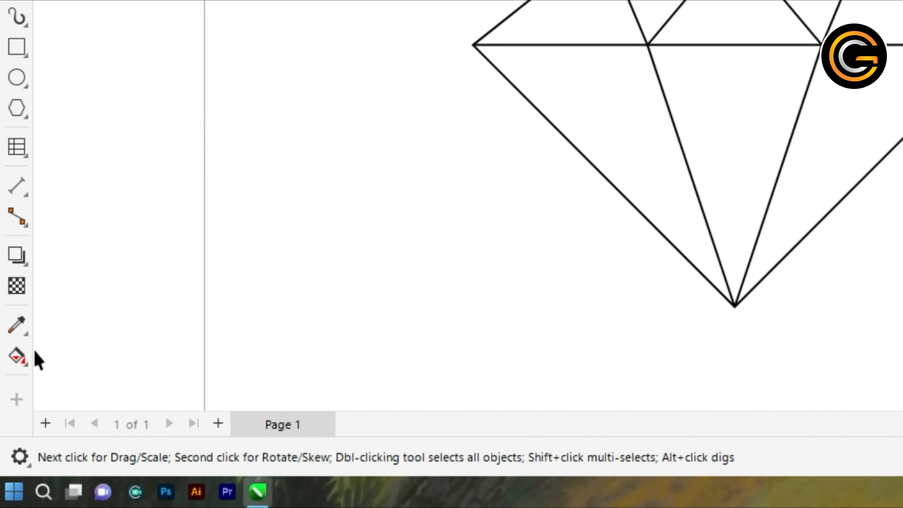
Fill all eight facets of the diamond with Smart Fill, using the pink #F07878 fill and a 0.5 pt black outline
left_click(22, 360)
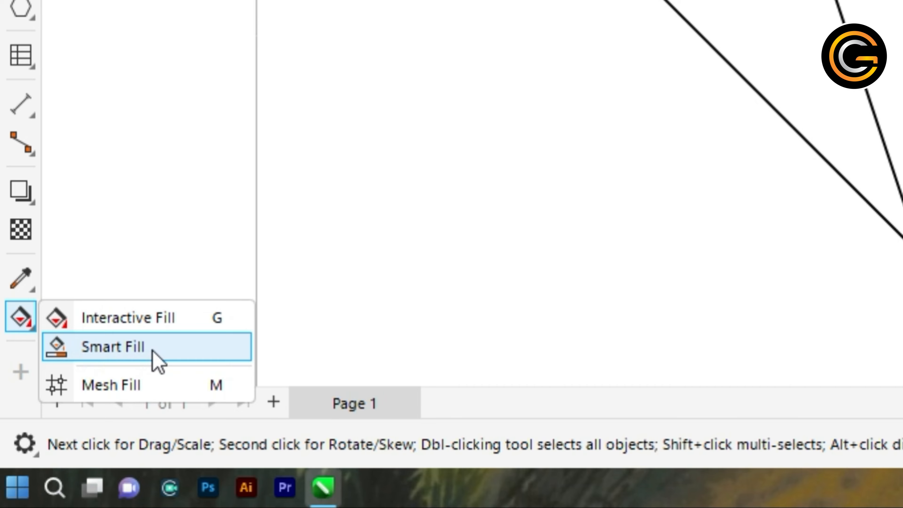
left_click(156, 359)
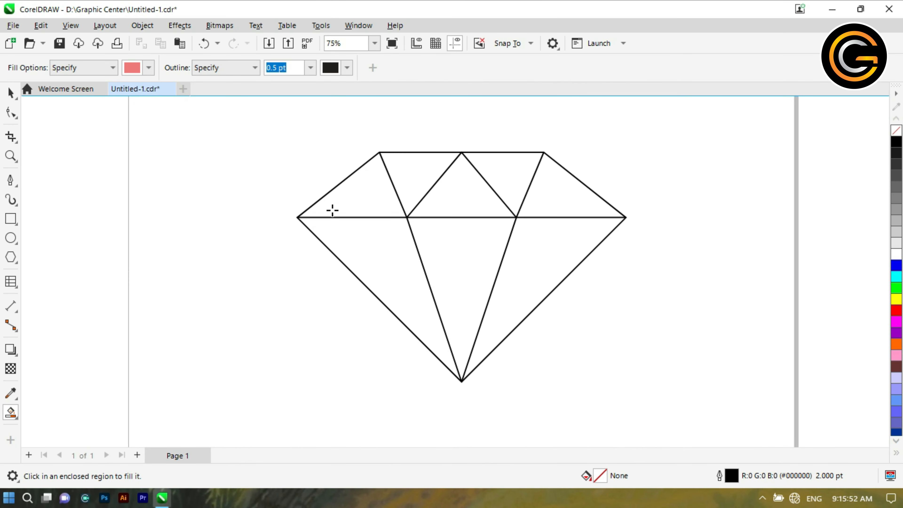
left_click(343, 198)
left_click(409, 178)
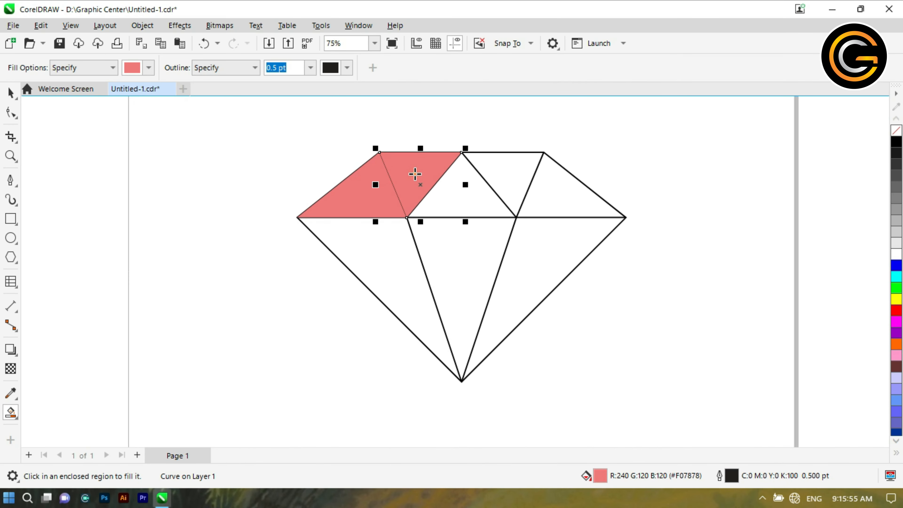
left_click(443, 188)
left_click(505, 177)
left_click(539, 189)
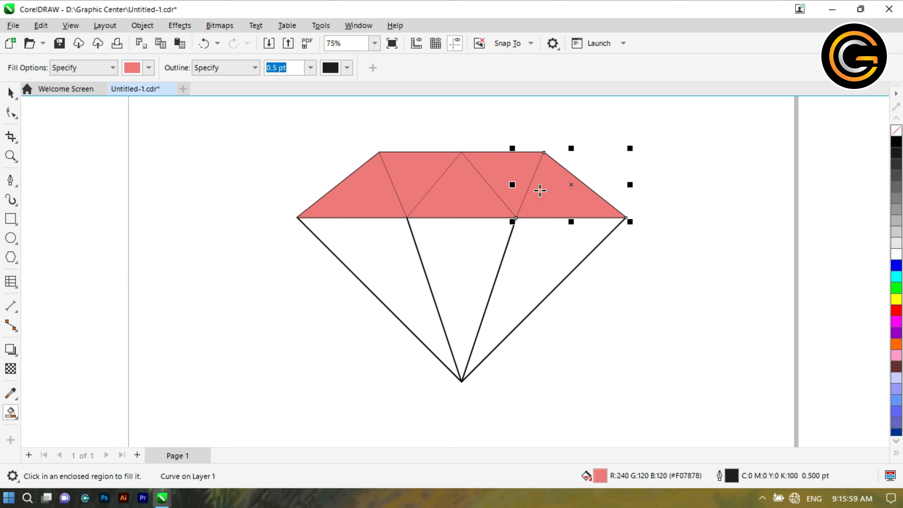
left_click(528, 242)
left_click(482, 243)
left_click(398, 249)
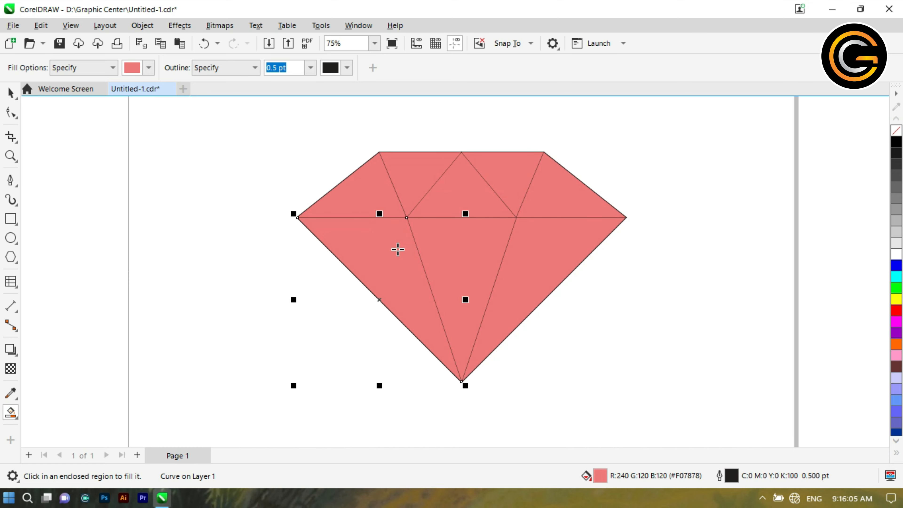
Select all eight pink facets together and cut them to the clipboard
key("space")
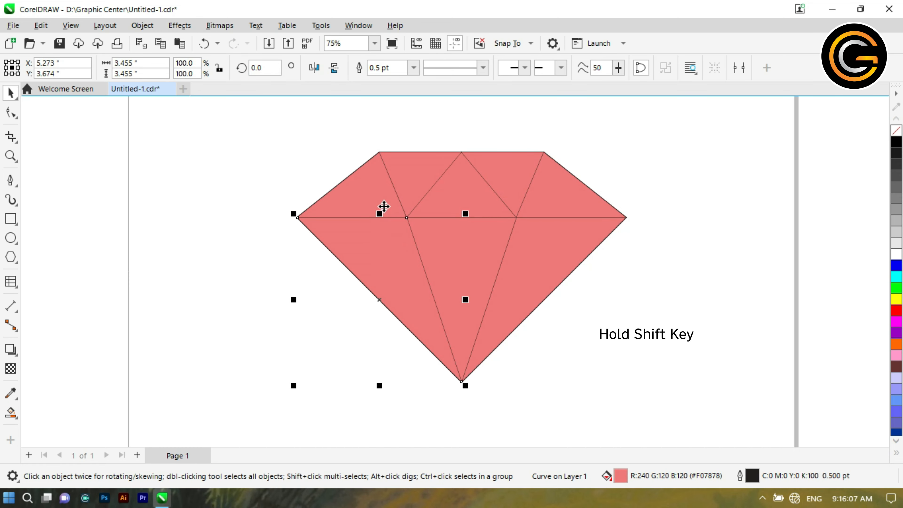
left_click(362, 193, "shift")
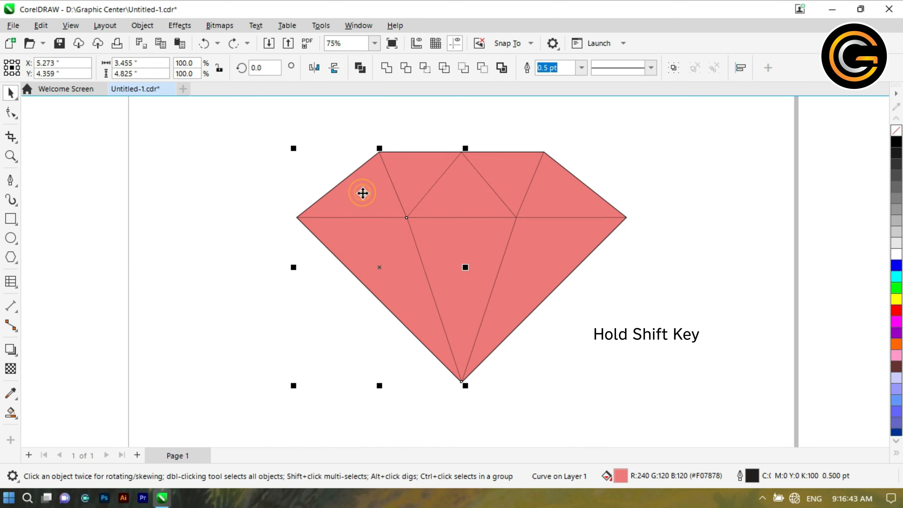
left_click(421, 184, "shift")
left_click(461, 192, "shift")
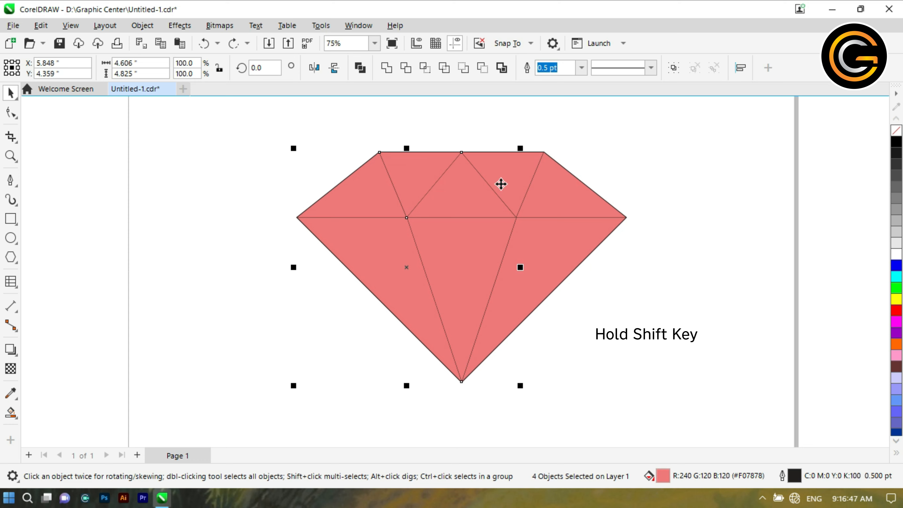
left_click(510, 182, "shift")
left_click(551, 183, "shift")
left_click(537, 249, "shift")
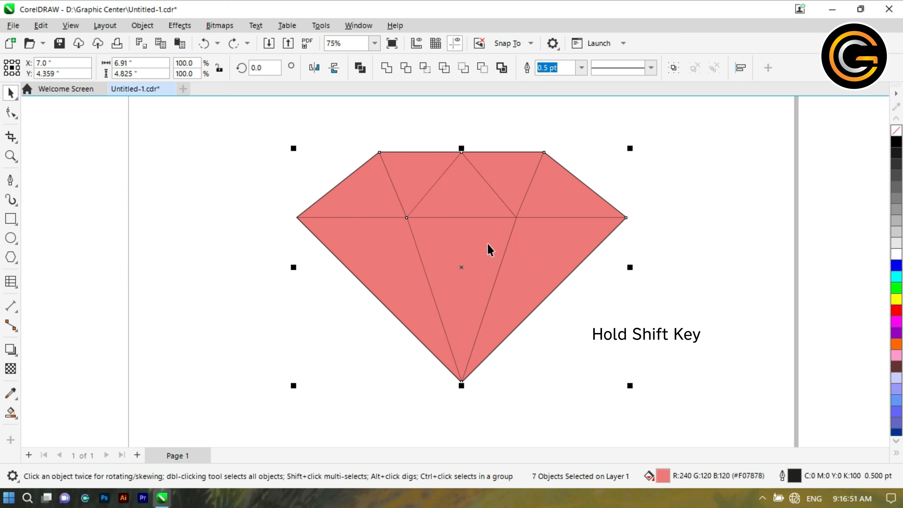
left_click(486, 245, "shift")
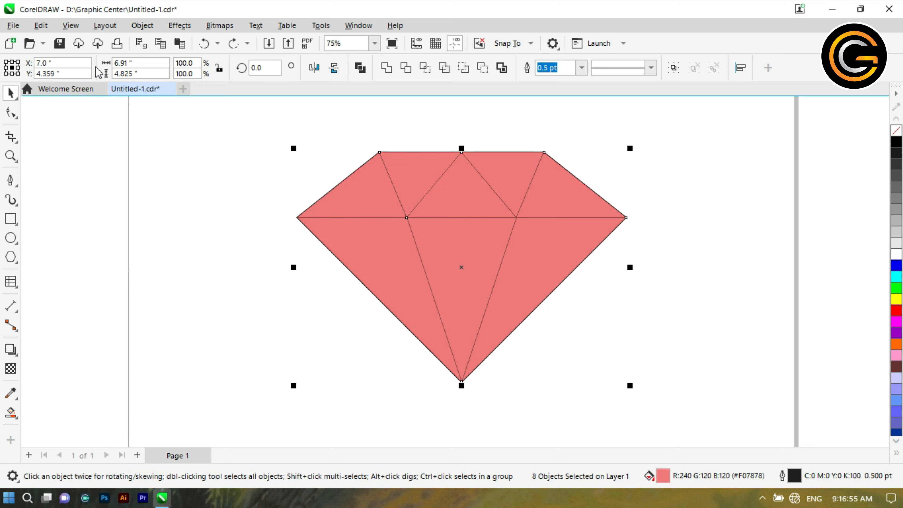
left_click(41, 25)
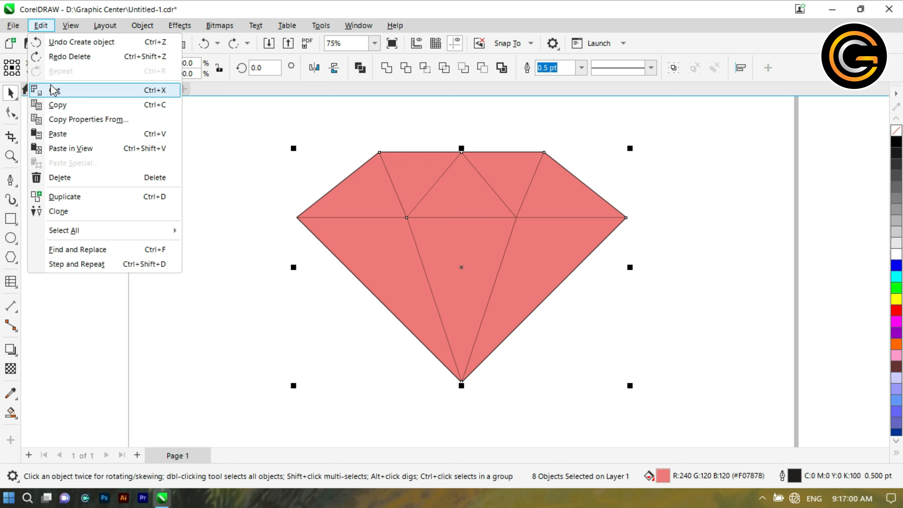
left_click(54, 90)
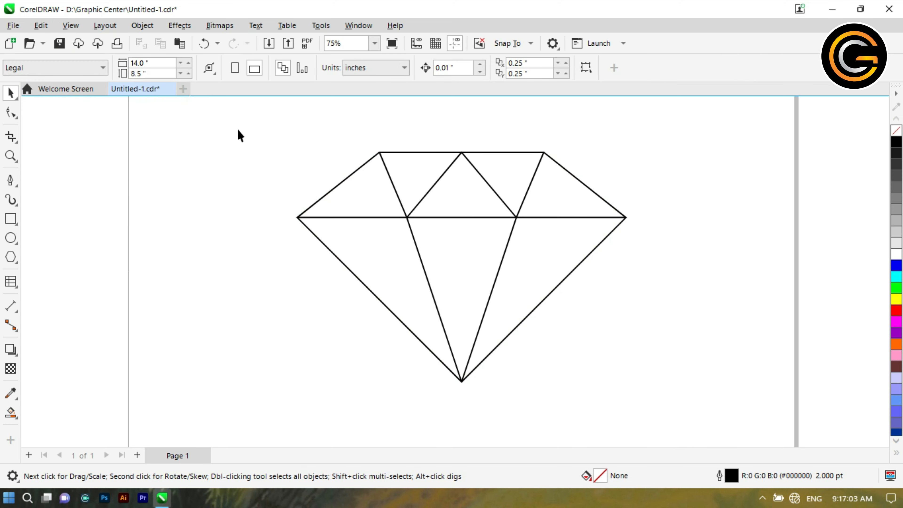
Select all the remaining 2 pt diamond construction lines and delete them
left_click_drag(237, 129, 668, 412)
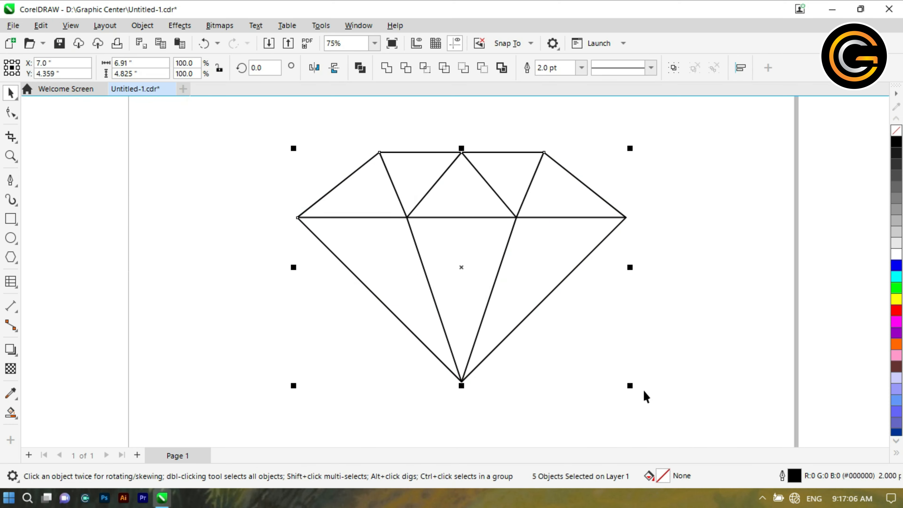
right_click(544, 301)
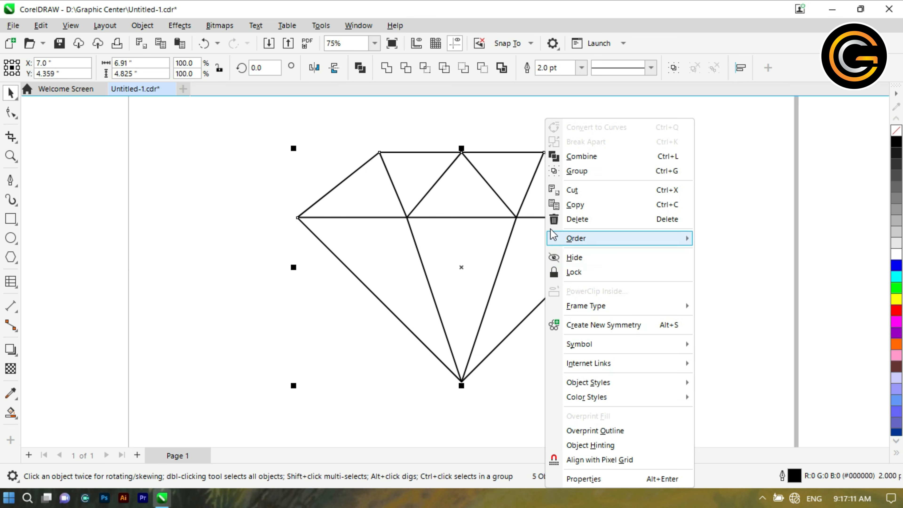
left_click(593, 223)
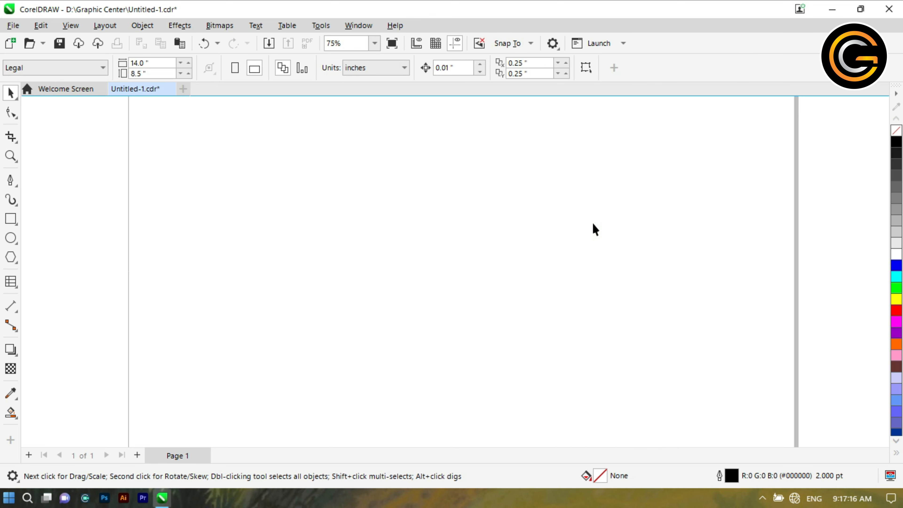
Paste the eight cut pink facets back onto the page and deselect them
right_click(575, 162)
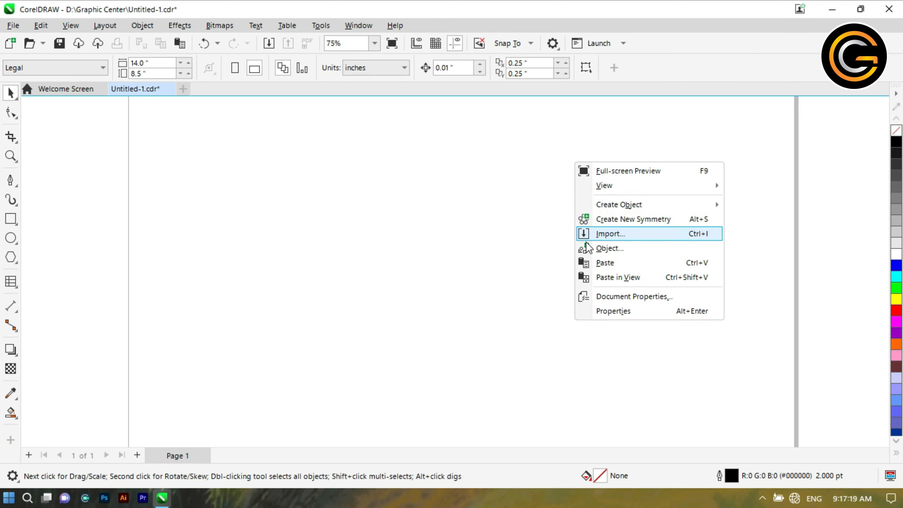
left_click(610, 263)
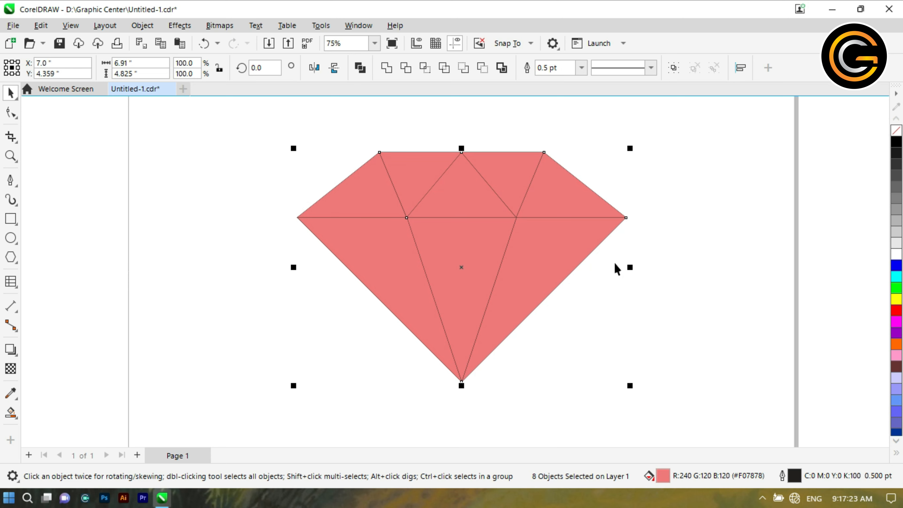
left_click(644, 194)
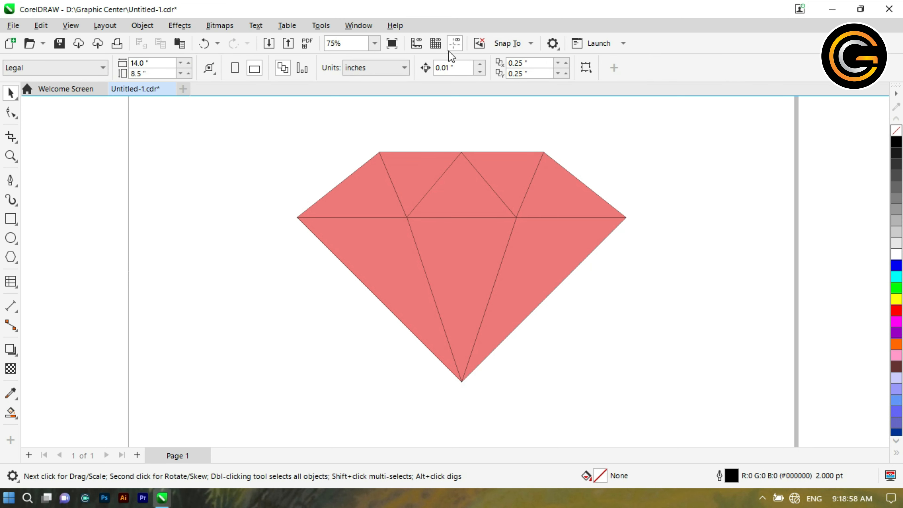
Show the Properties docker beside the drawing
left_click(359, 25)
mouse_move(410, 205)
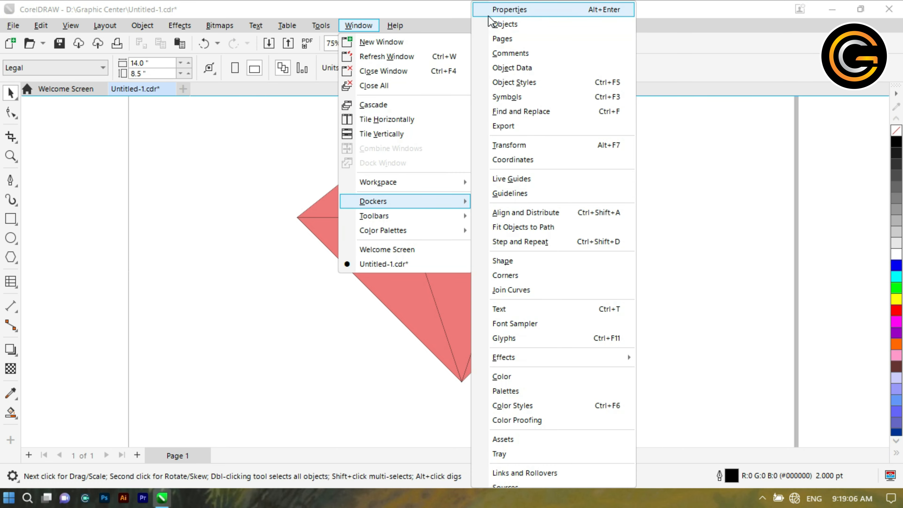
left_click(541, 19)
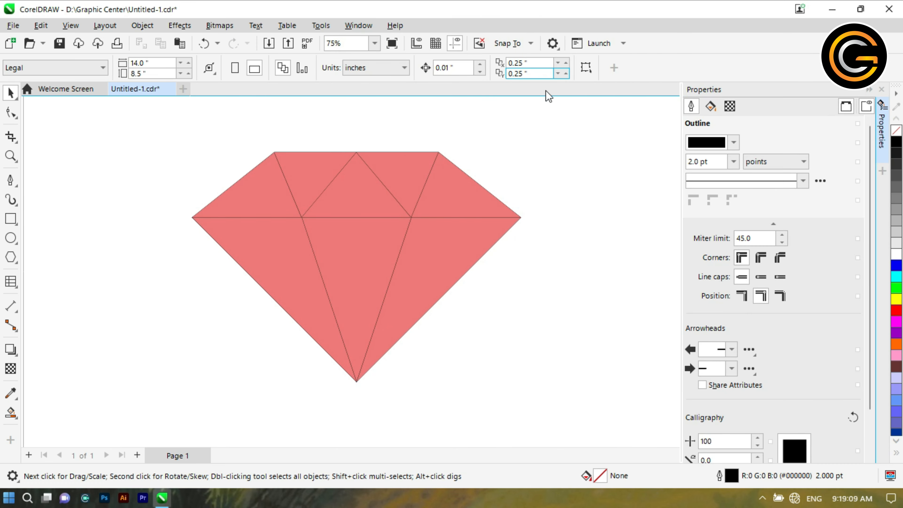
Select all eight diamond facets together and remove their outline
left_click_drag(546, 122, 306, 287)
left_click_drag(143, 394, 110, 413)
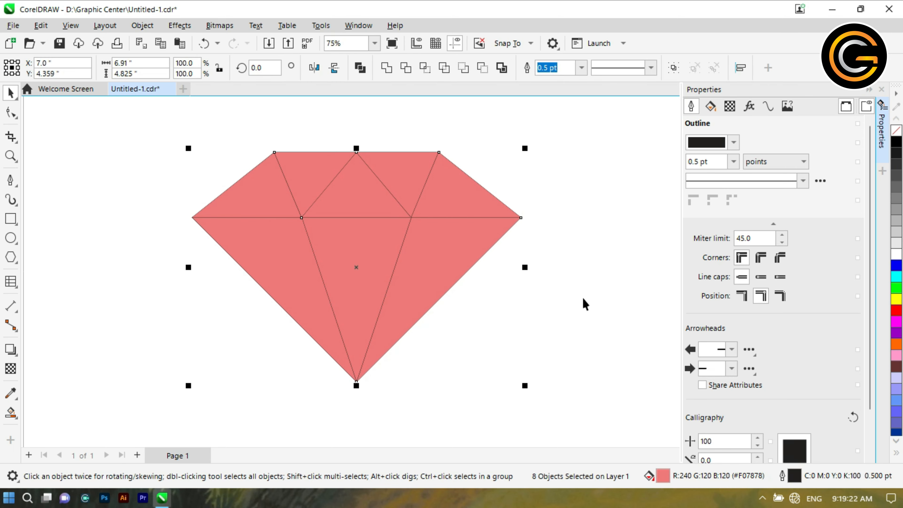
right_click(896, 131)
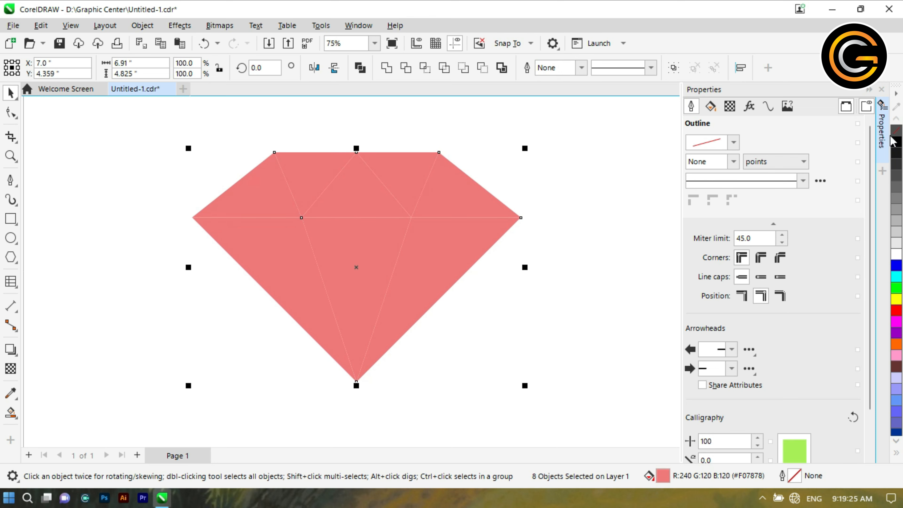
left_click(615, 259)
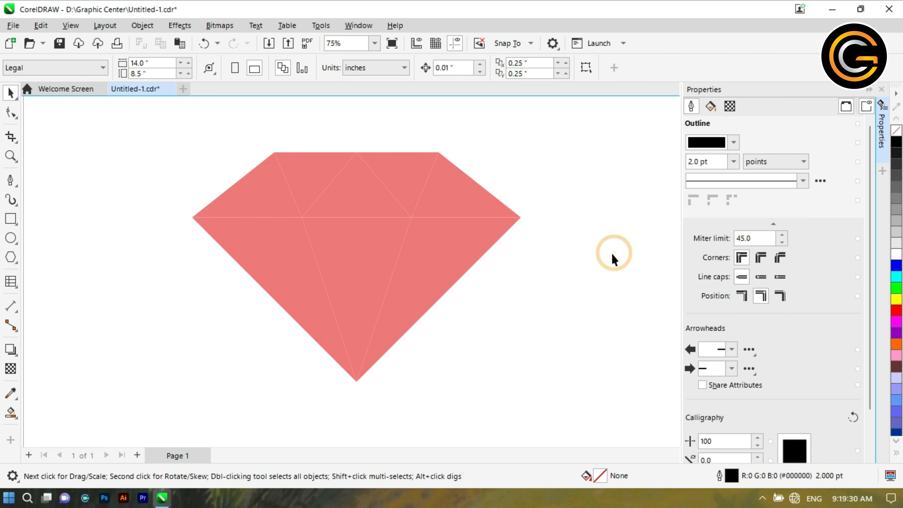
Set the fill of the diamond's outer upper-left triangular facet to the light cyan #CCFFFF
key("z")
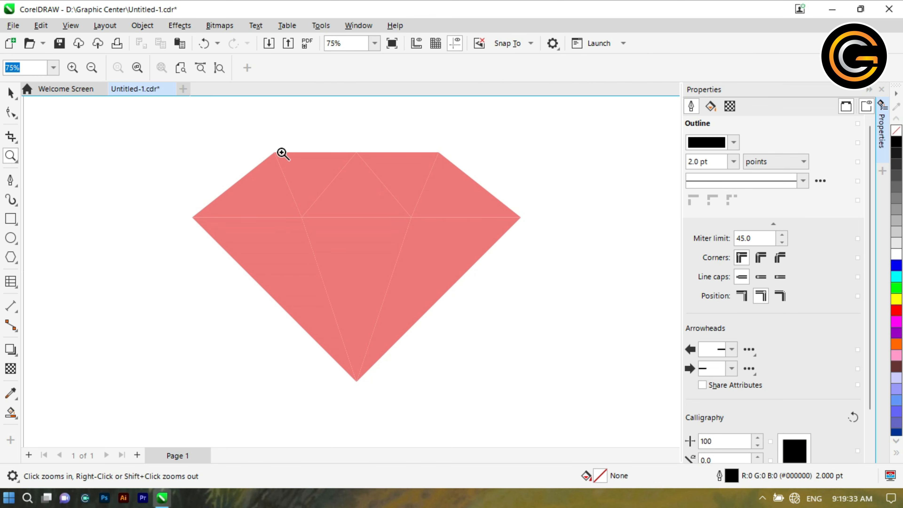
left_click_drag(193, 123, 529, 406)
key("space")
key("h")
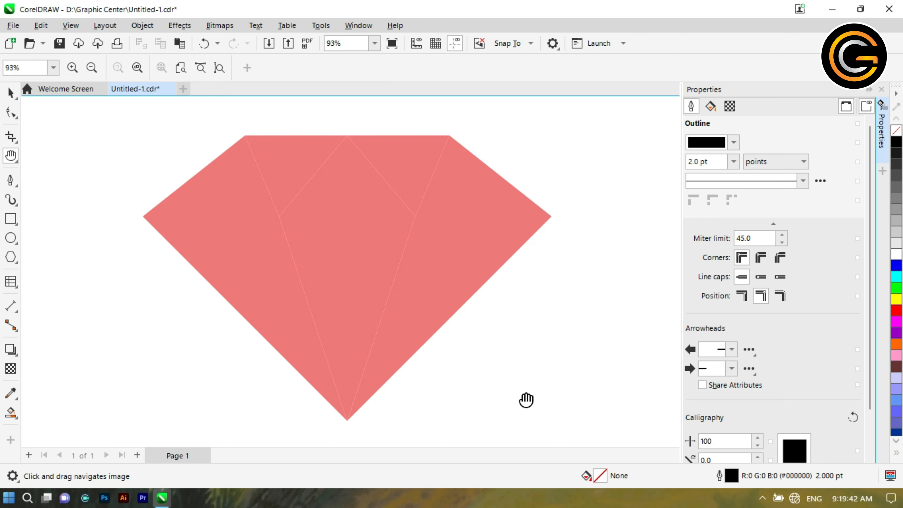
left_click_drag(446, 295, 511, 298)
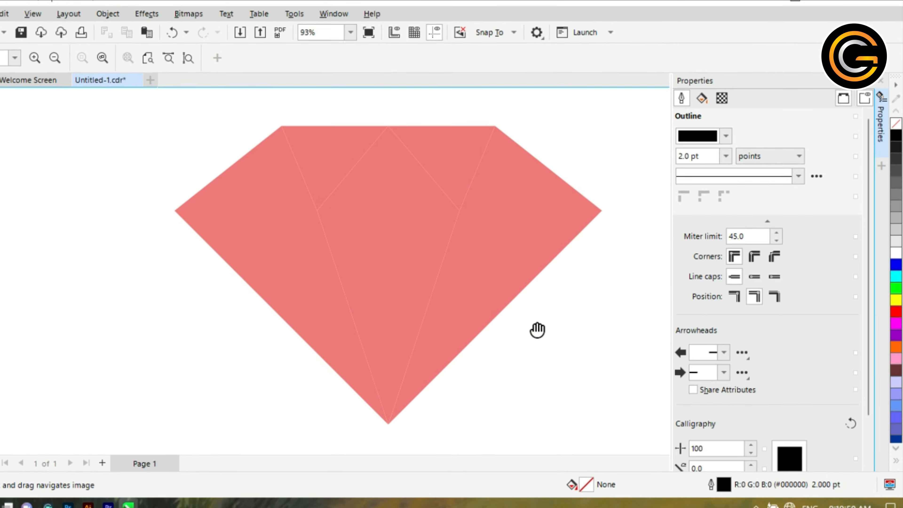
key("space")
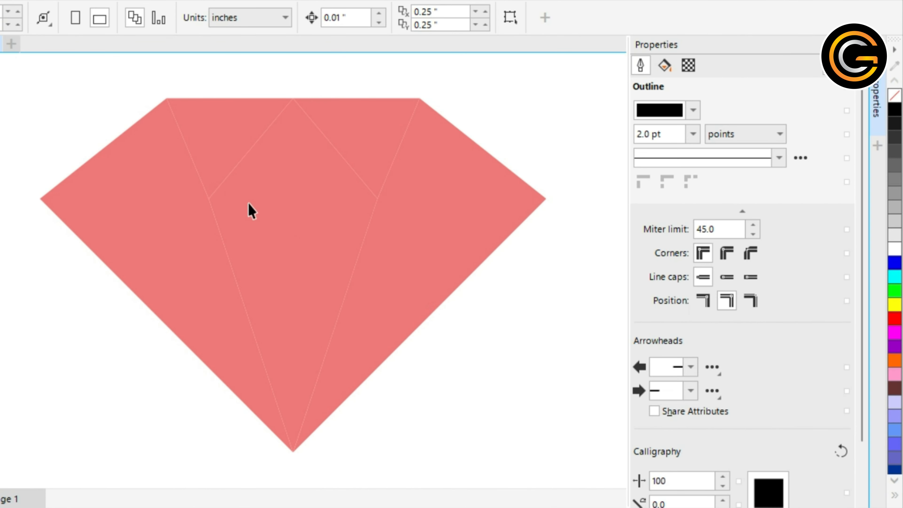
left_click(219, 179)
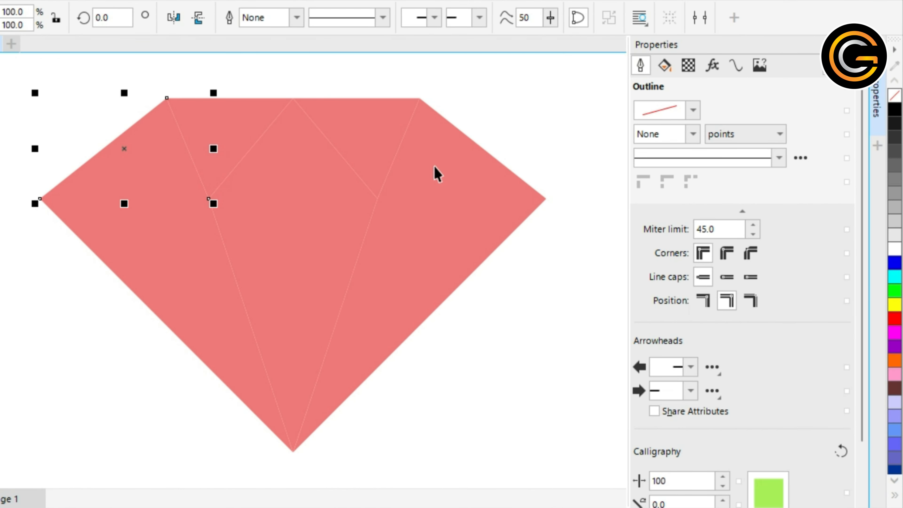
left_click(664, 65)
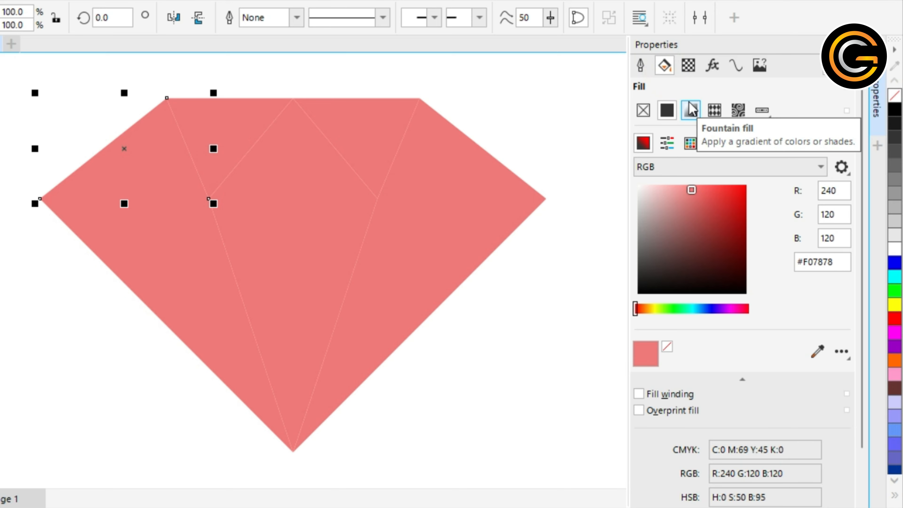
left_click_drag(837, 267, 796, 267)
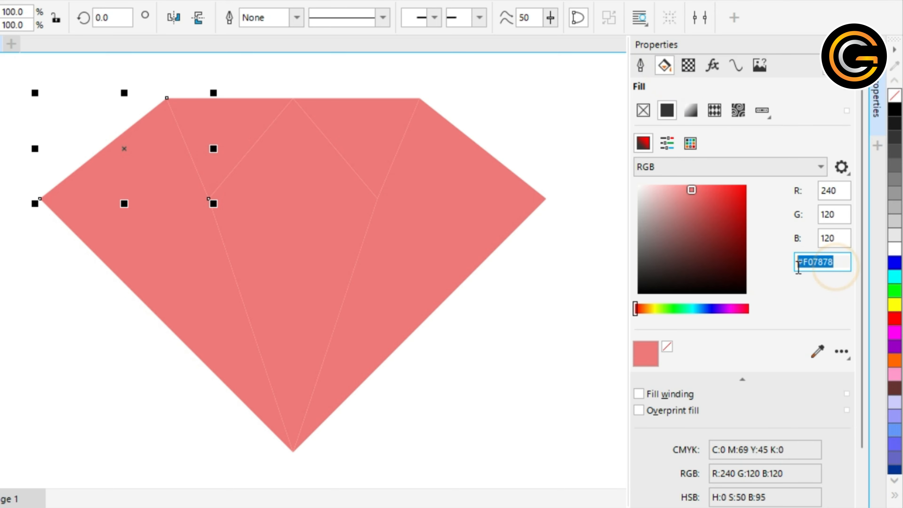
type("cc")
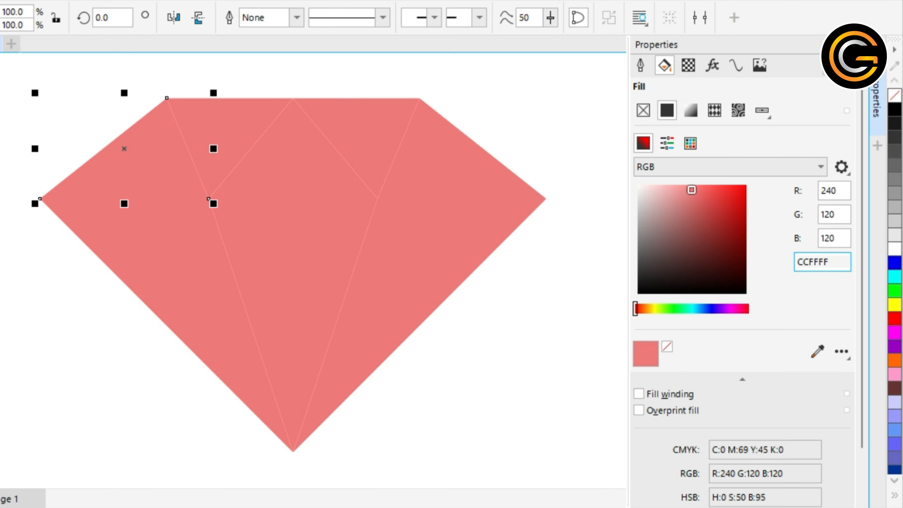
key("Return")
left_click_drag(839, 261, 793, 267)
left_click(835, 277)
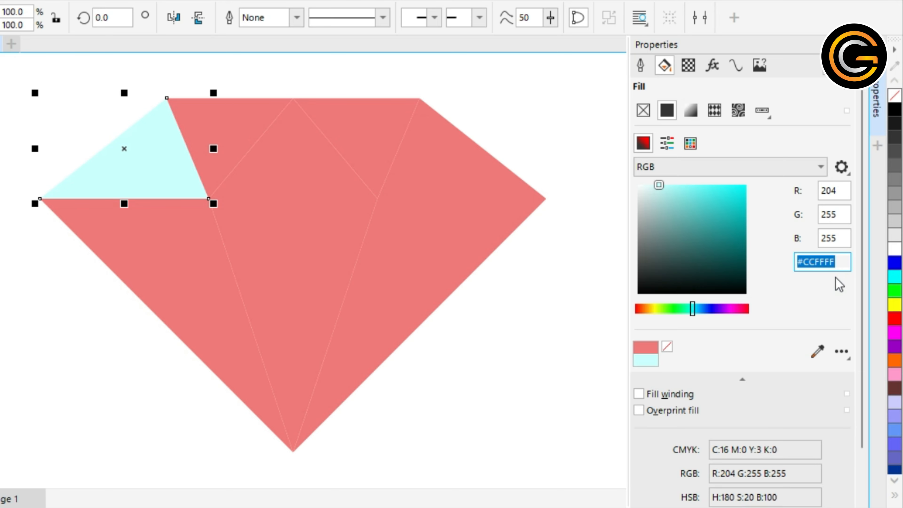
Set the fill of the inverted triangular facet beside the light cyan one to #B2F2FA
left_click(251, 132)
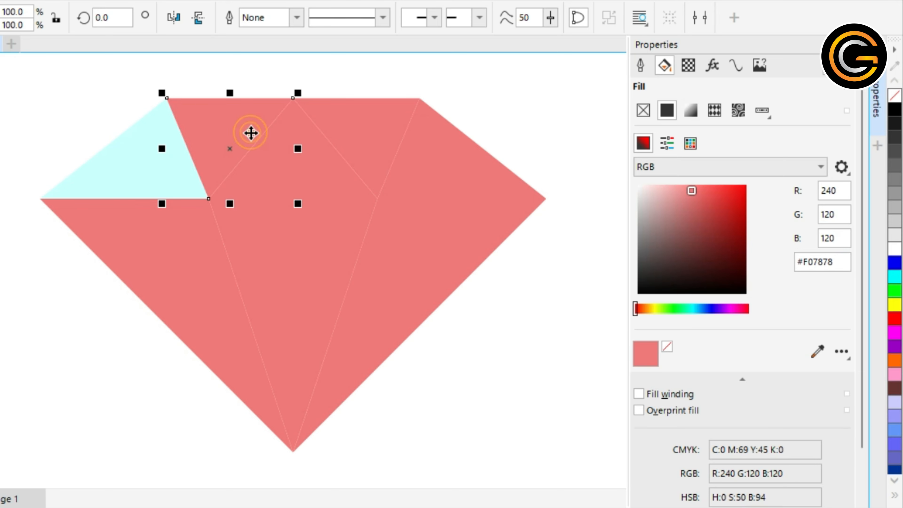
left_click(832, 265)
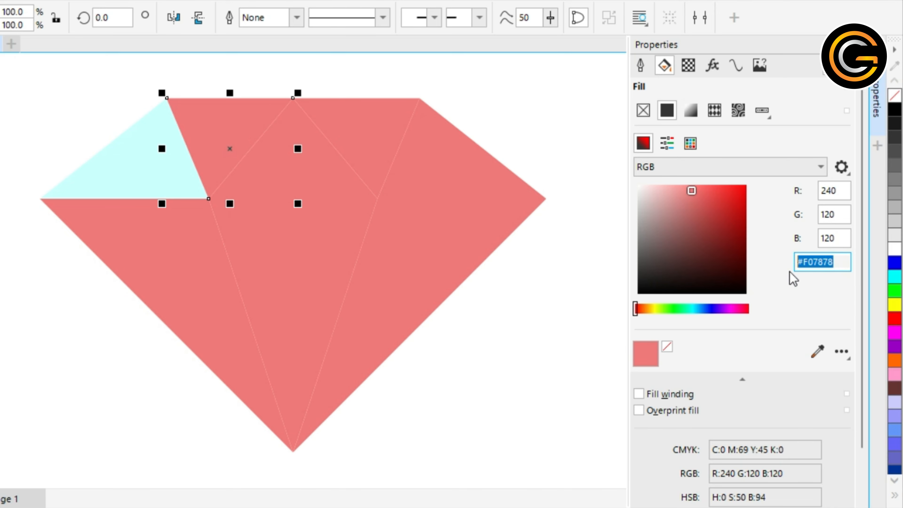
type("B2")
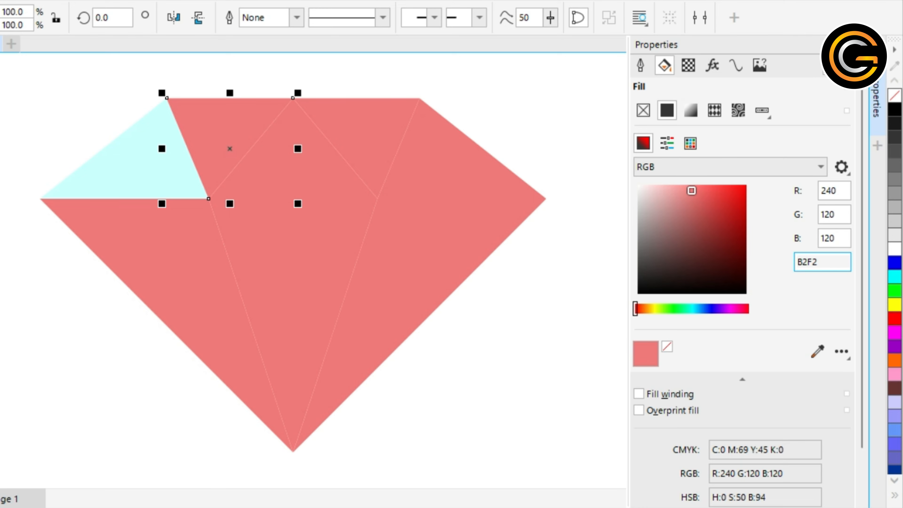
type("F2FA")
key("Return")
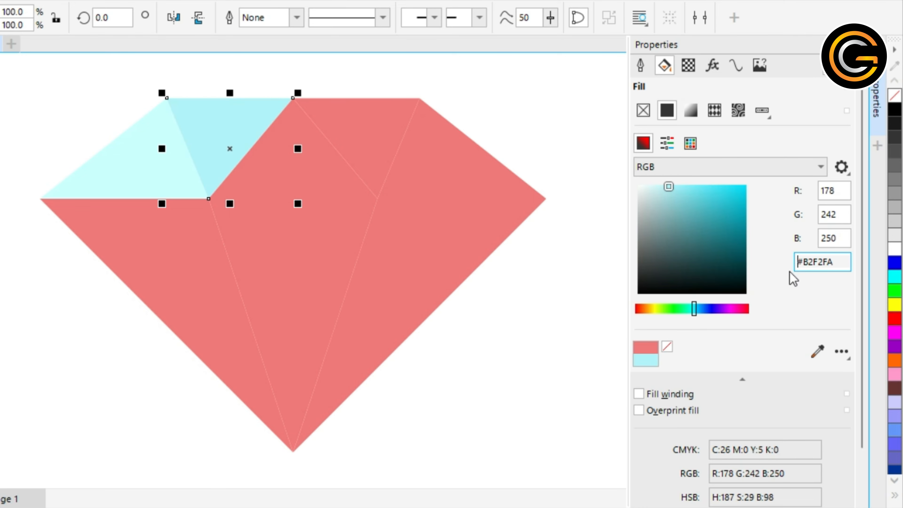
left_click(796, 265)
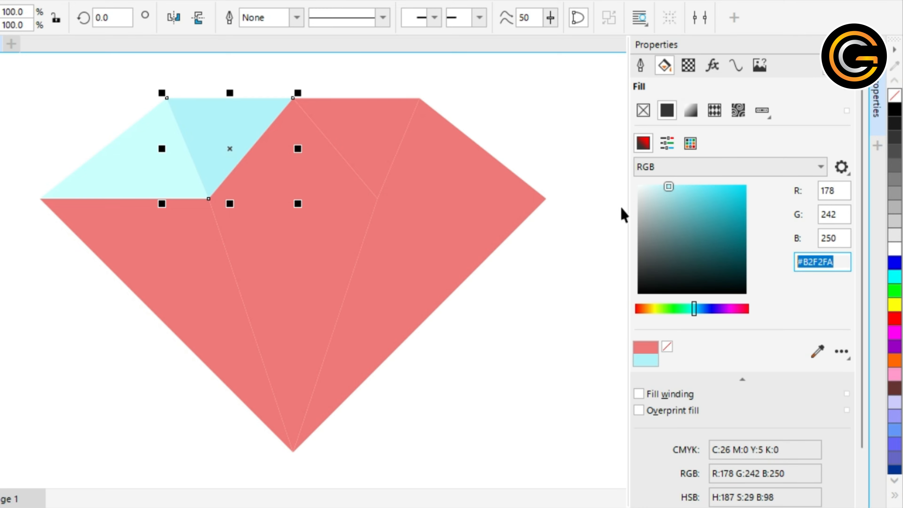
Select the diamond's central upper triangular facet and open its hex fill value for editing
left_click(336, 174)
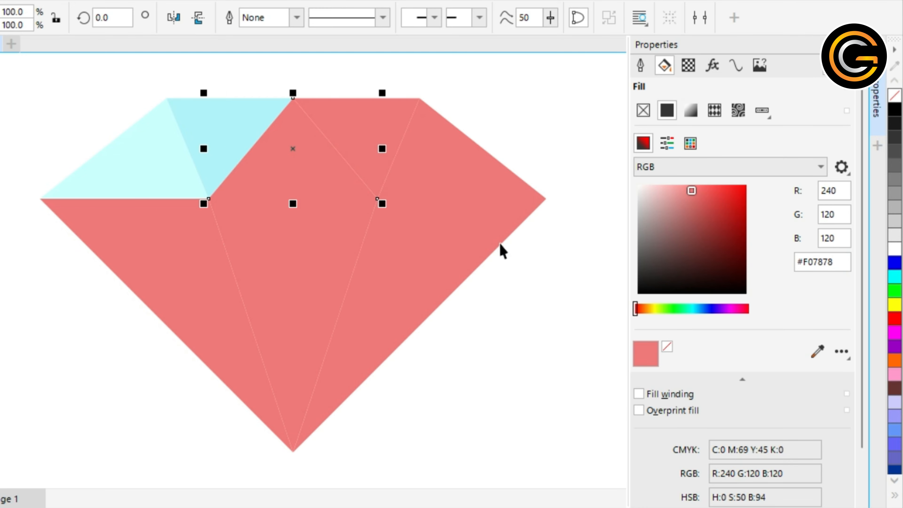
left_click_drag(839, 263, 786, 272)
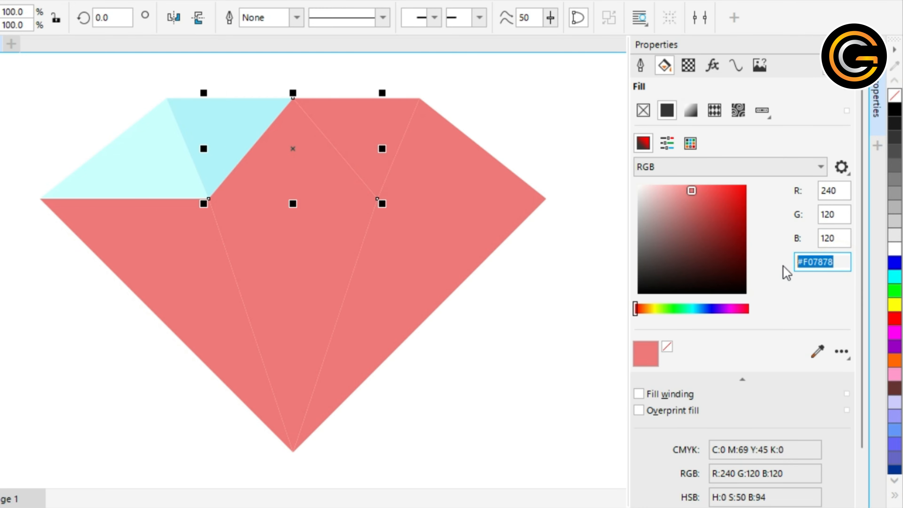